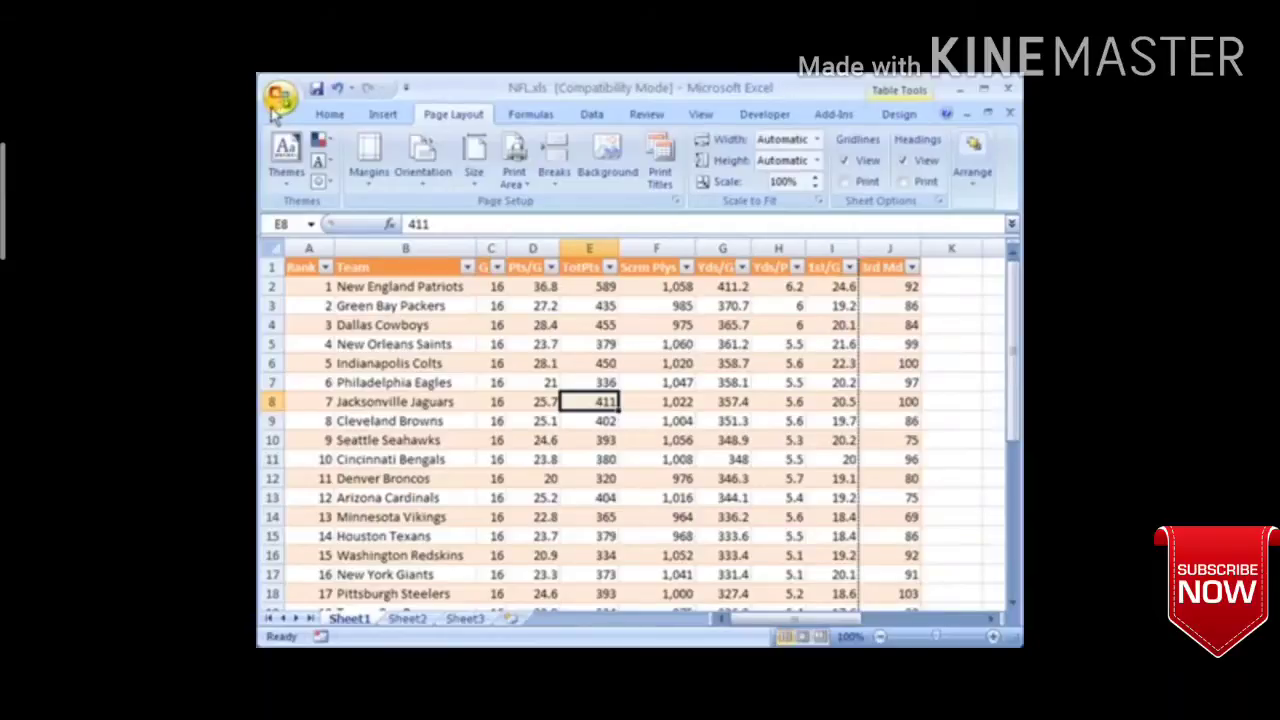
# Step: Preview the NFL statistics sheet for printing, check both pages, and close the preview
pyautogui.click(276, 104)
pyautogui.moveTo(318, 352)
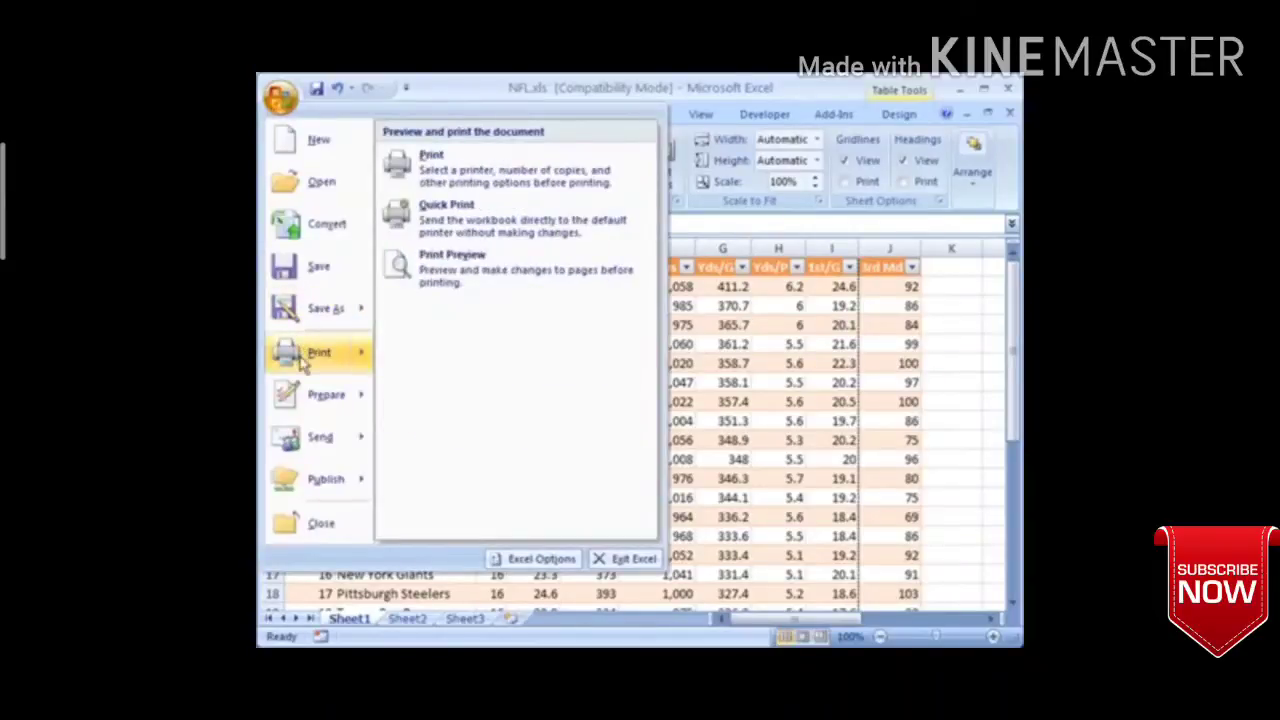
pyautogui.click(466, 282)
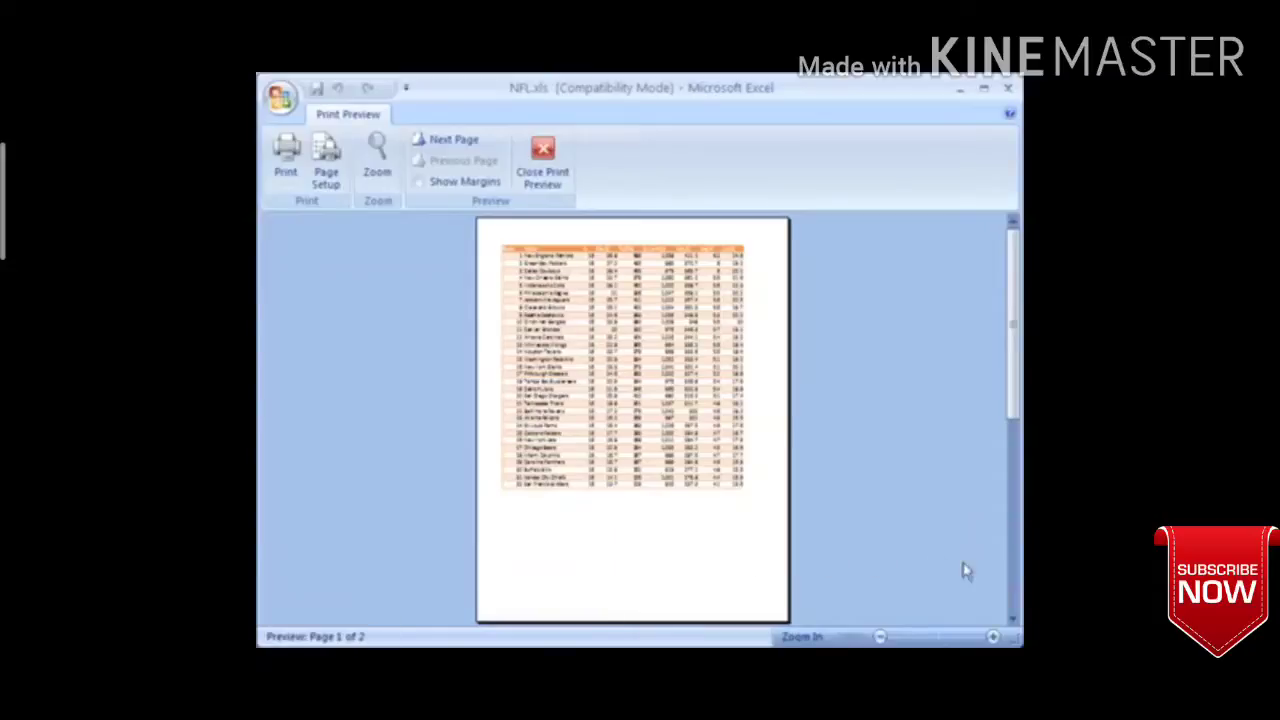
pyautogui.click(1015, 592)
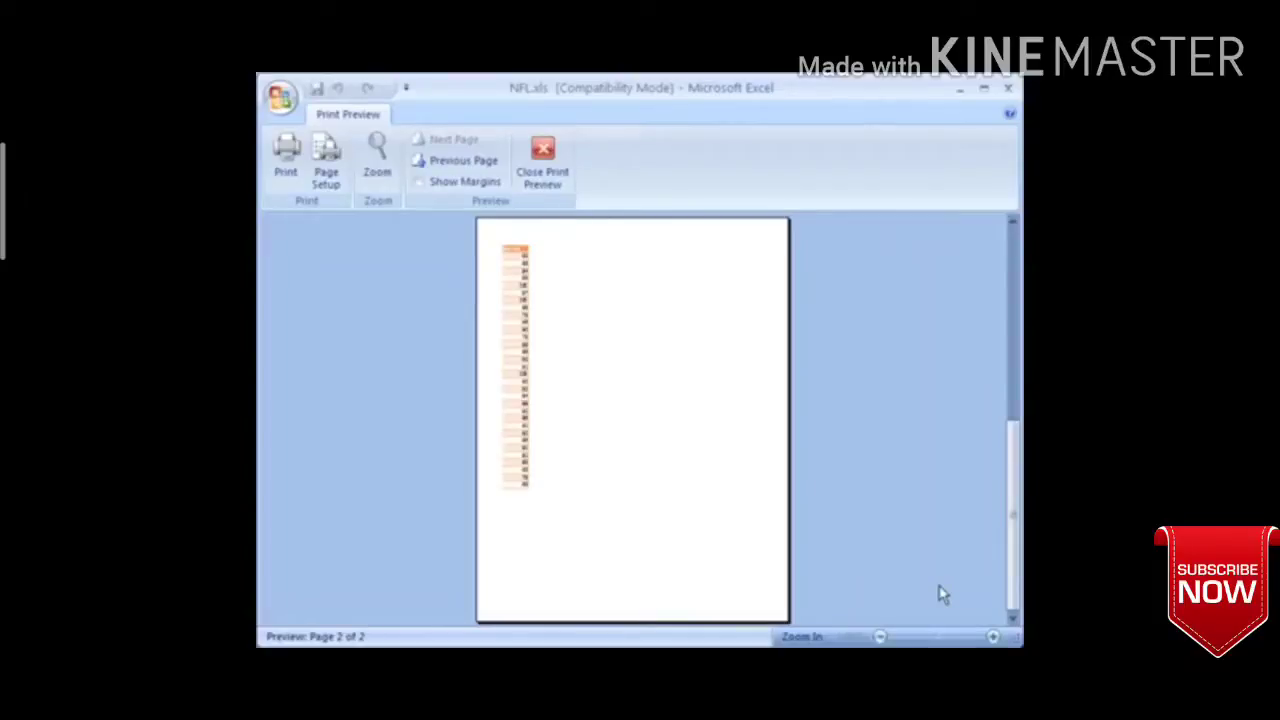
pyautogui.click(1016, 322)
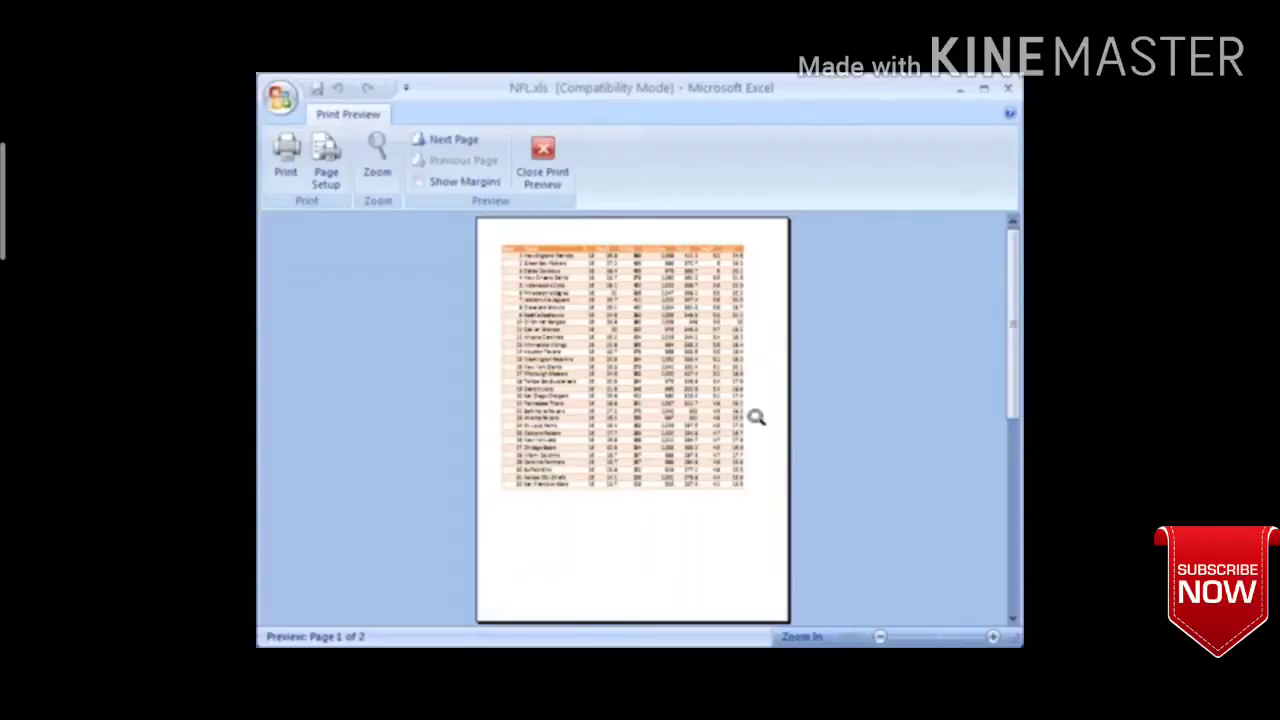
pyautogui.click(1011, 619)
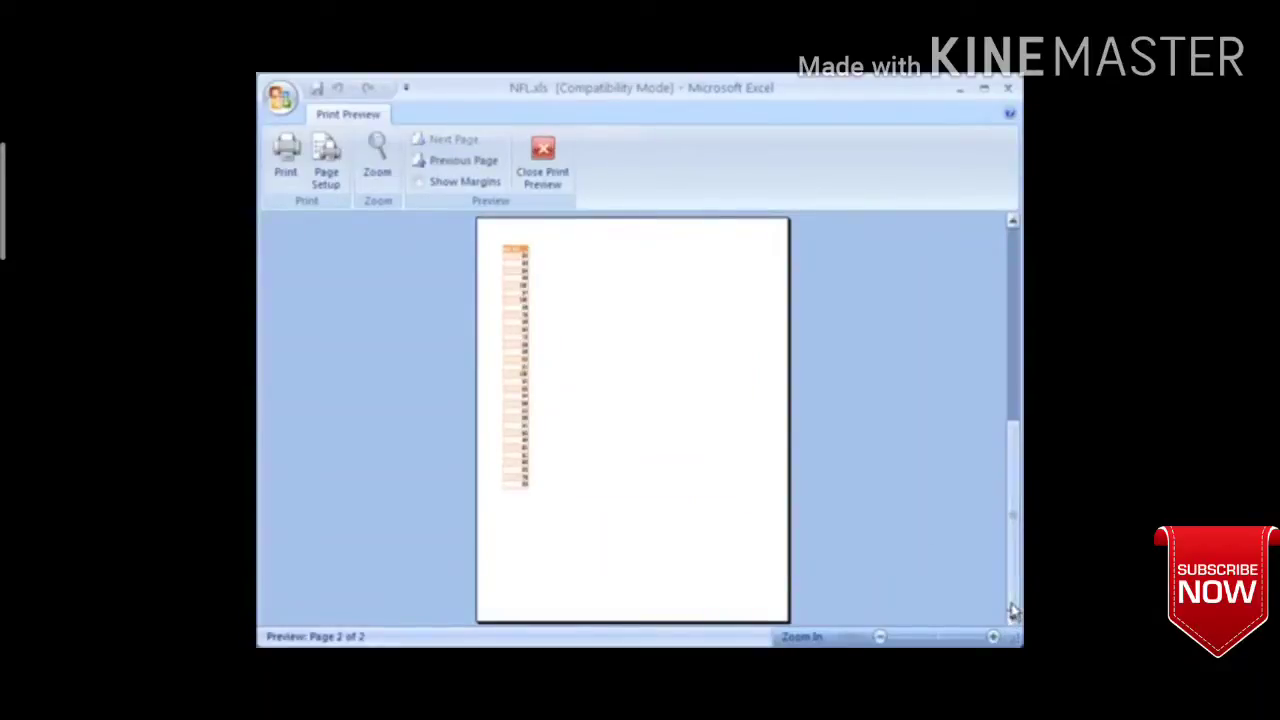
pyautogui.click(1015, 370)
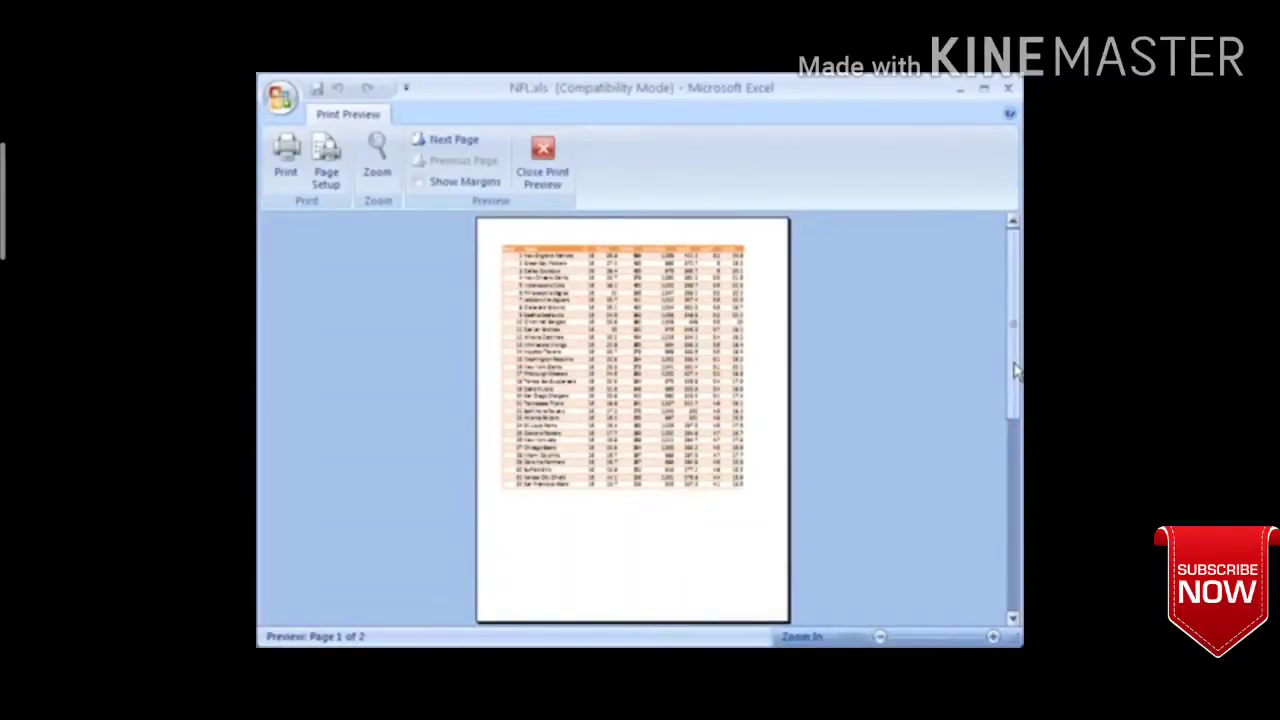
pyautogui.click(545, 172)
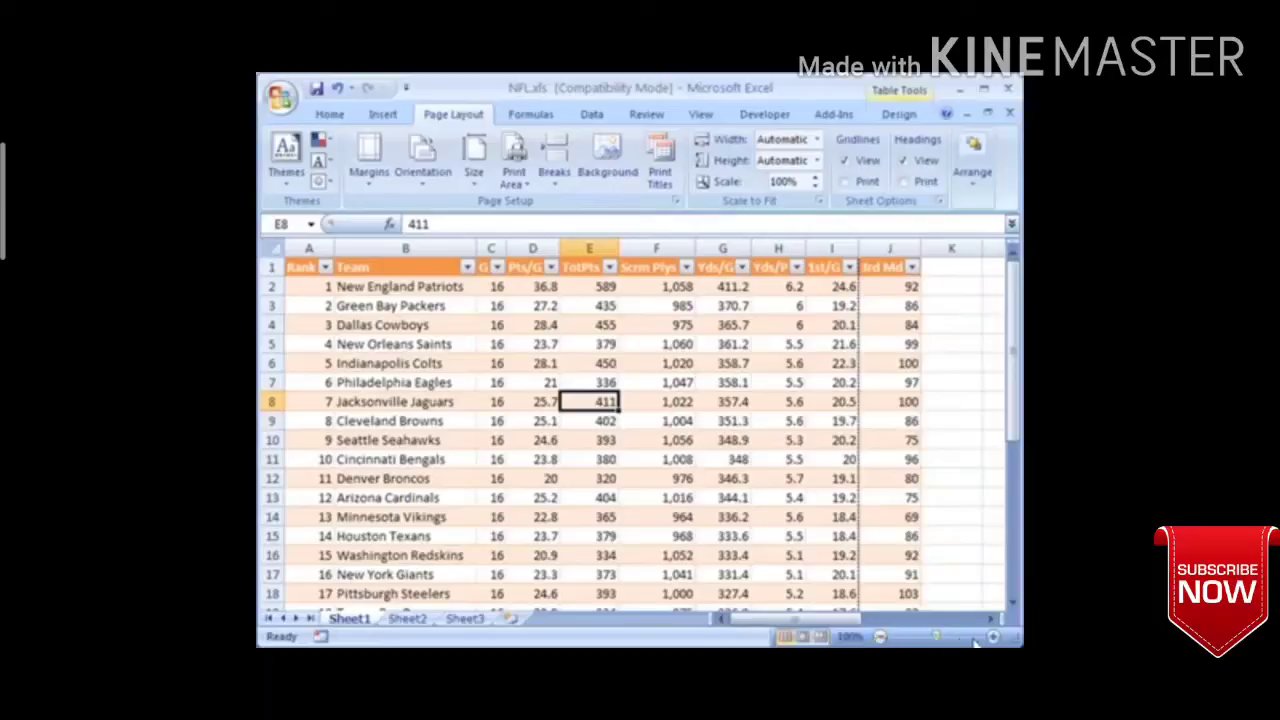
# Step: In Page Break Preview, move the vertical page break past column J so all columns share one page, and return to Normal view
pyautogui.click(820, 637)
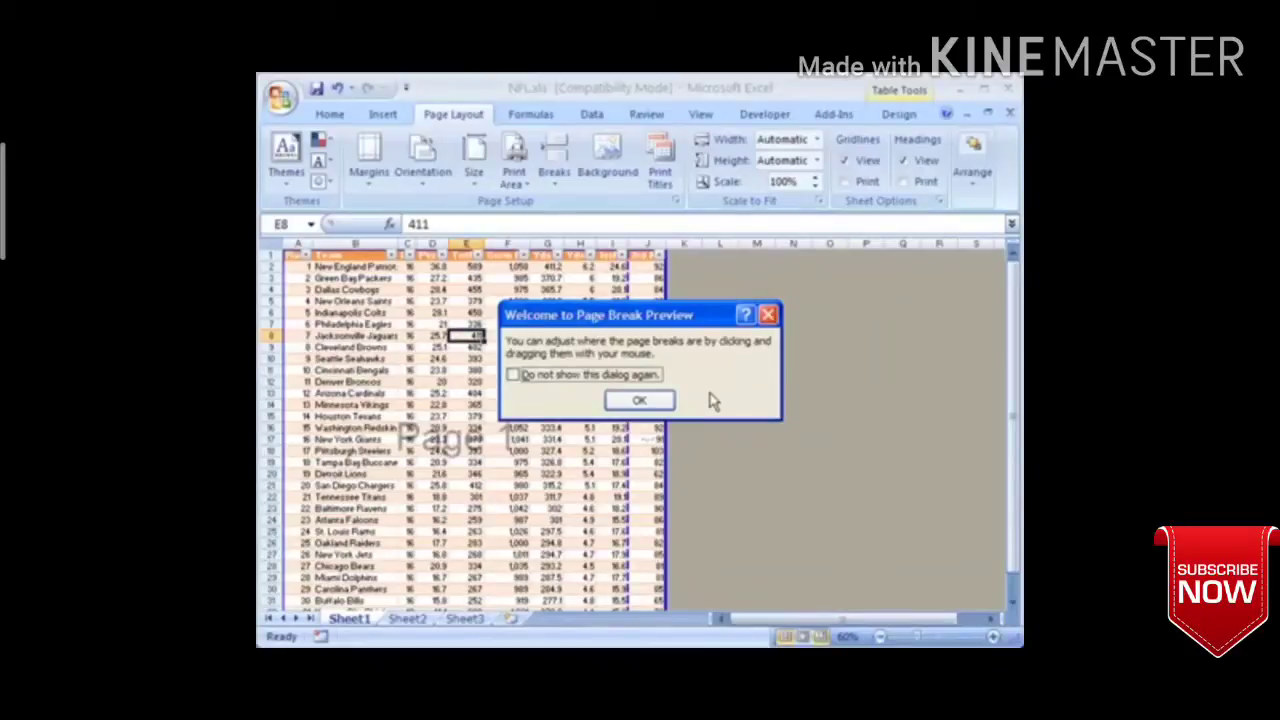
pyautogui.click(643, 400)
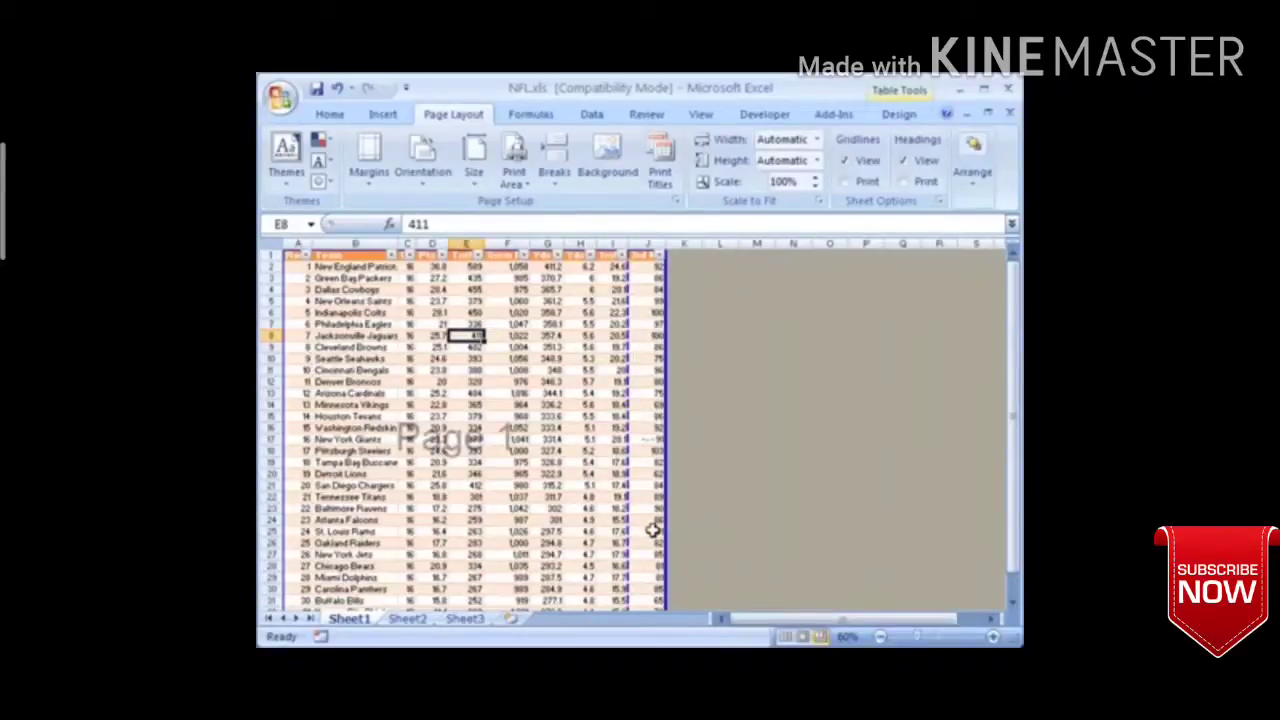
pyautogui.click(1013, 603)
pyautogui.click(1013, 603)
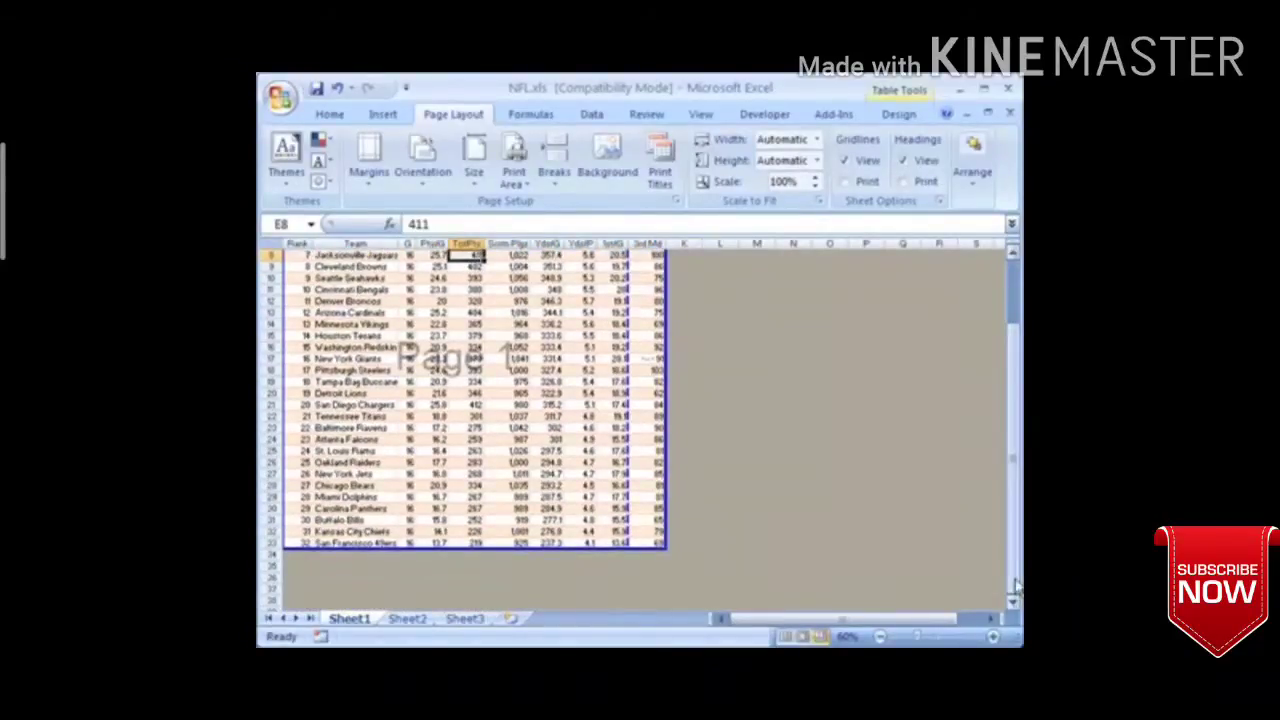
pyautogui.moveTo(1013, 600); pyautogui.dragTo(1013, 510)
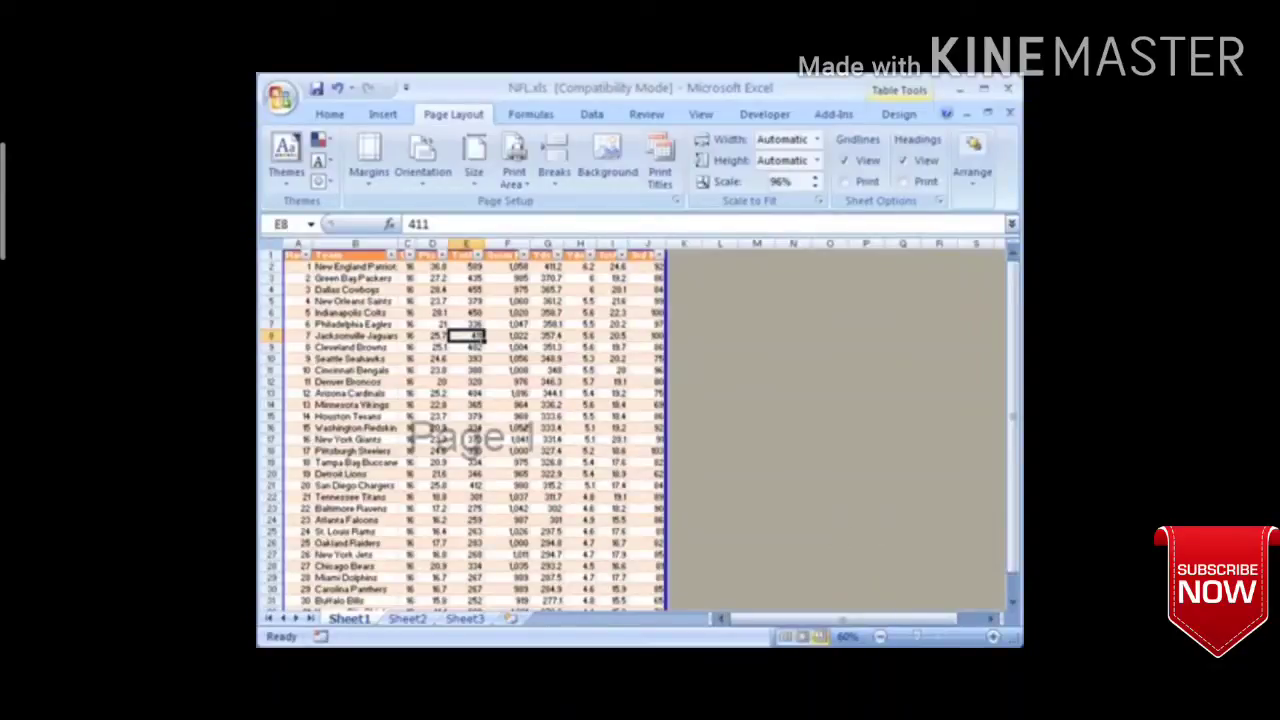
pyautogui.click(786, 637)
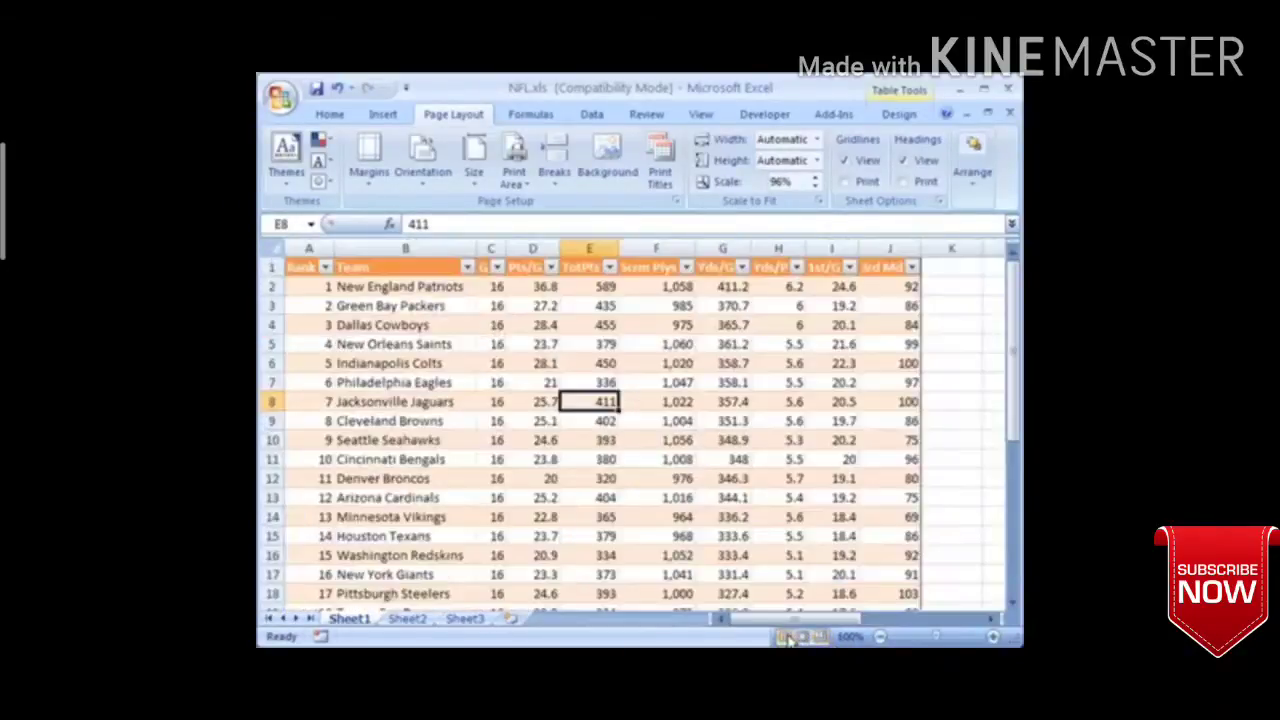
# Step: Preview the NFL sheet for printing again to check how its columns fit after the page break change
pyautogui.click(284, 98)
pyautogui.moveTo(322, 354)
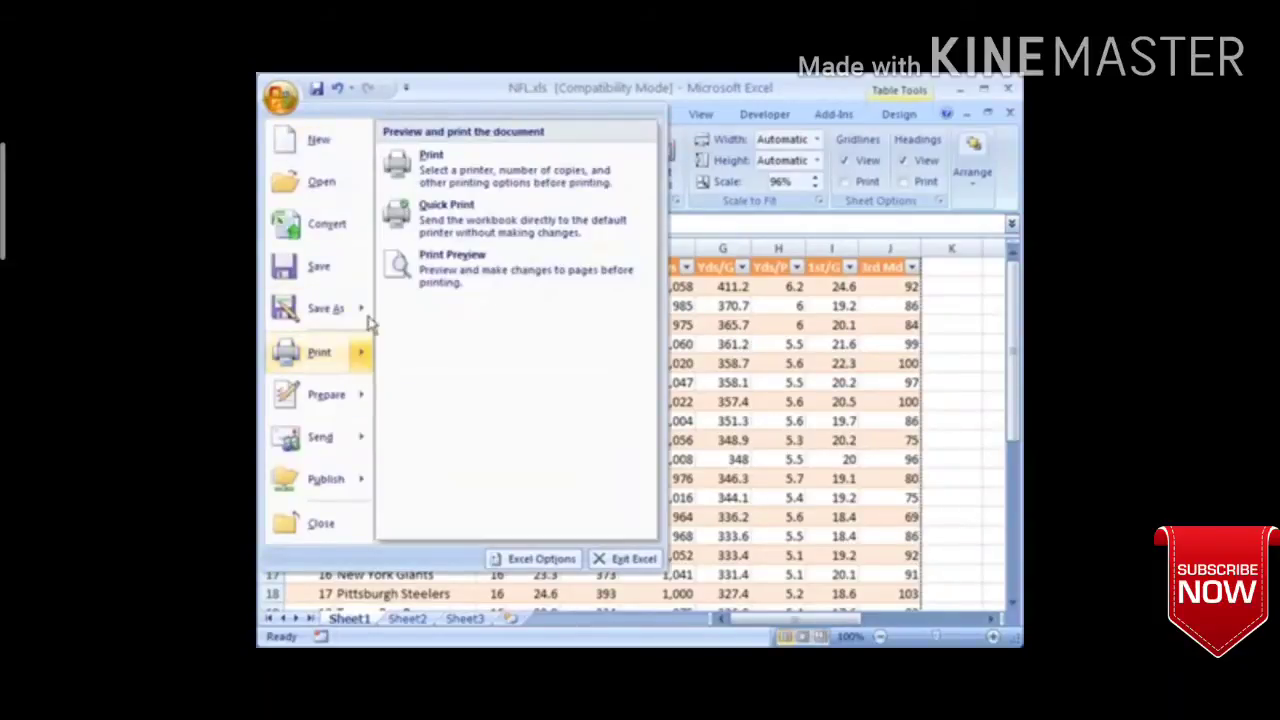
pyautogui.click(436, 272)
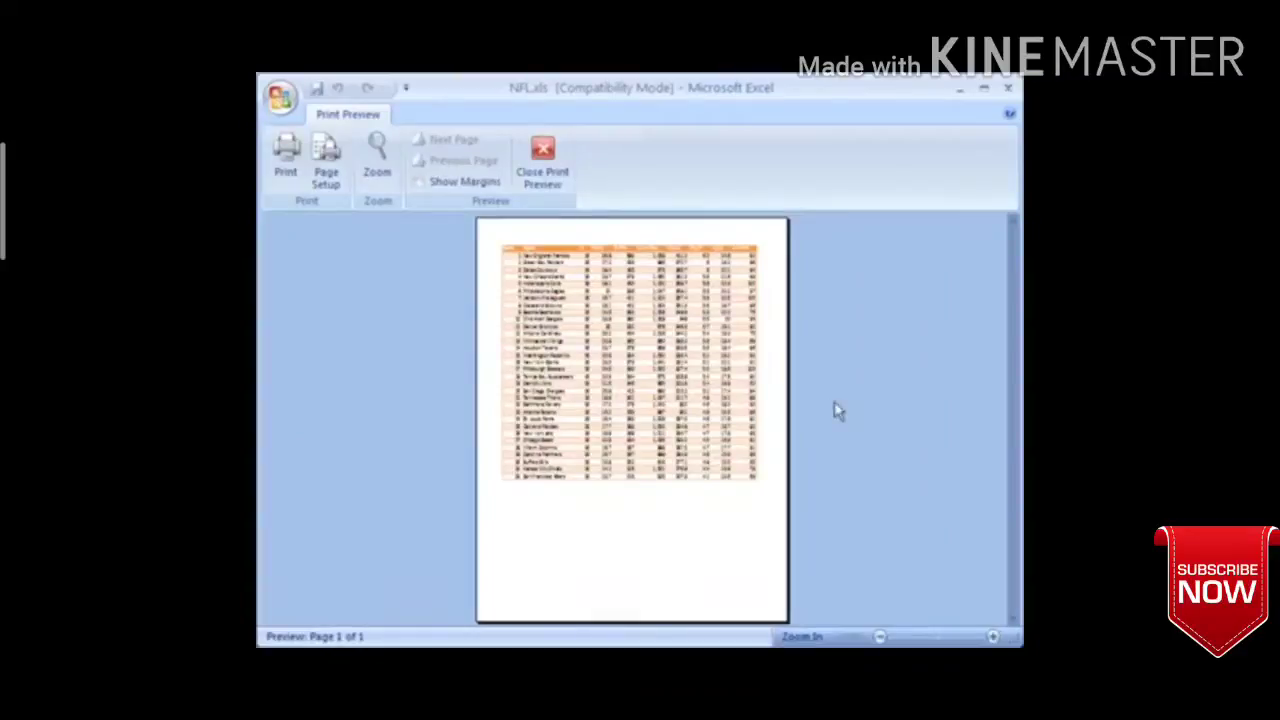
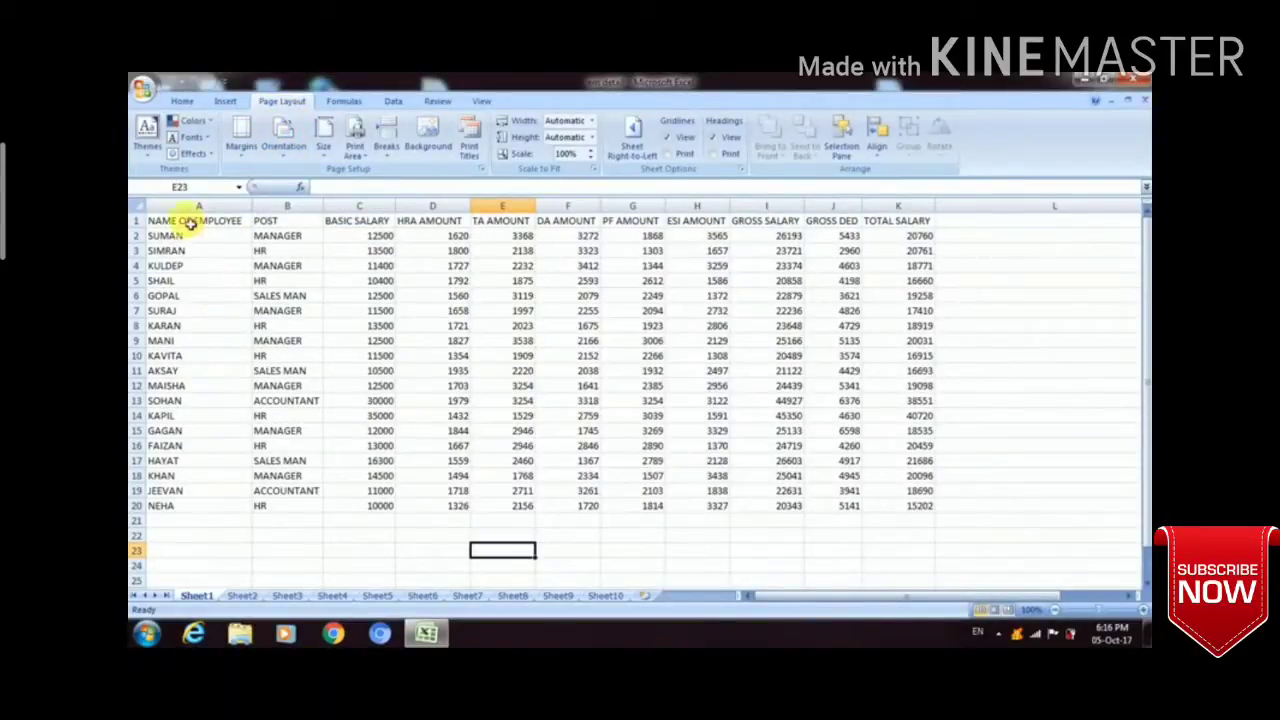
# Step: Select the employee salary table A1:K20, apply the Opulent theme, and colour its text with an orange theme shade
pyautogui.moveTo(190, 222); pyautogui.dragTo(917, 512)
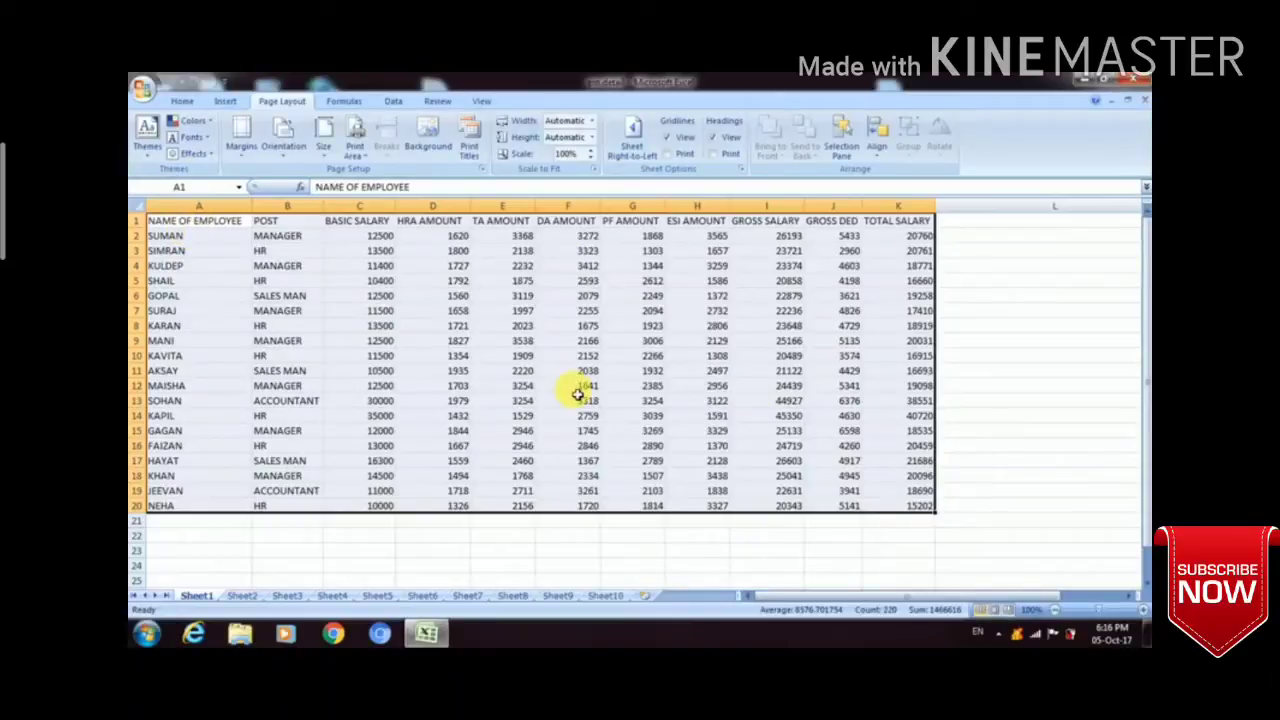
pyautogui.click(148, 158)
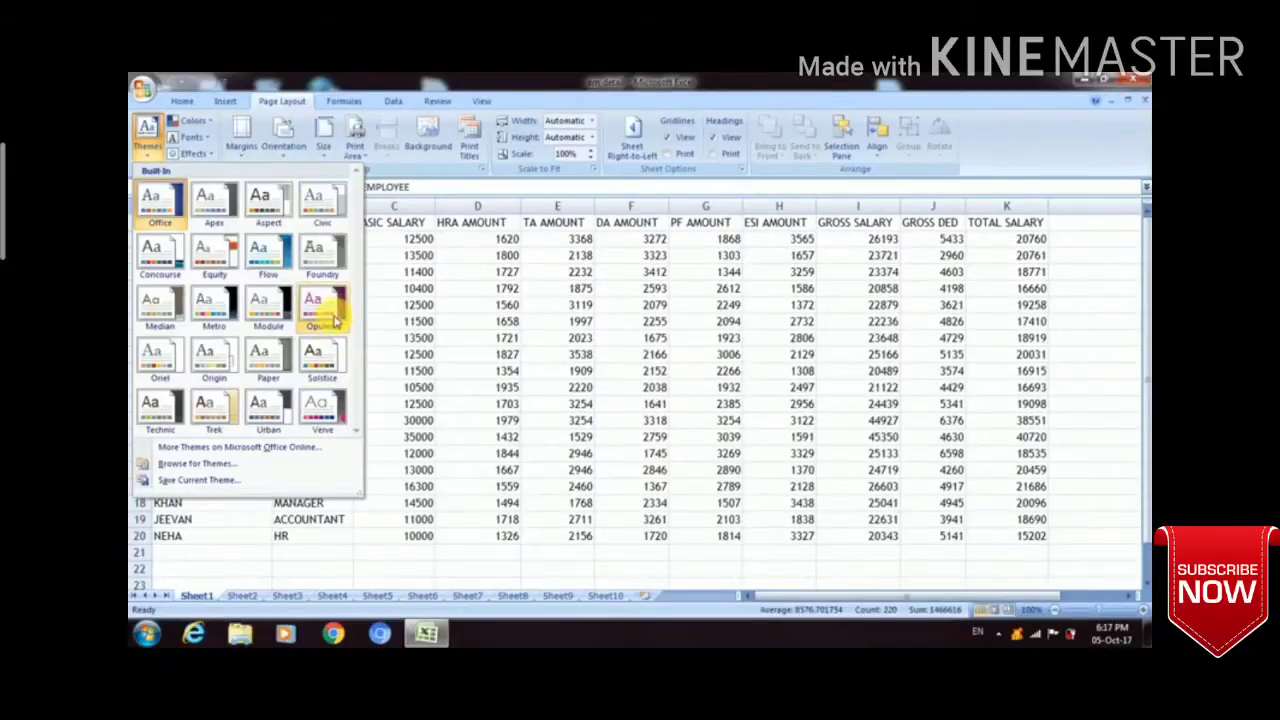
pyautogui.click(335, 318)
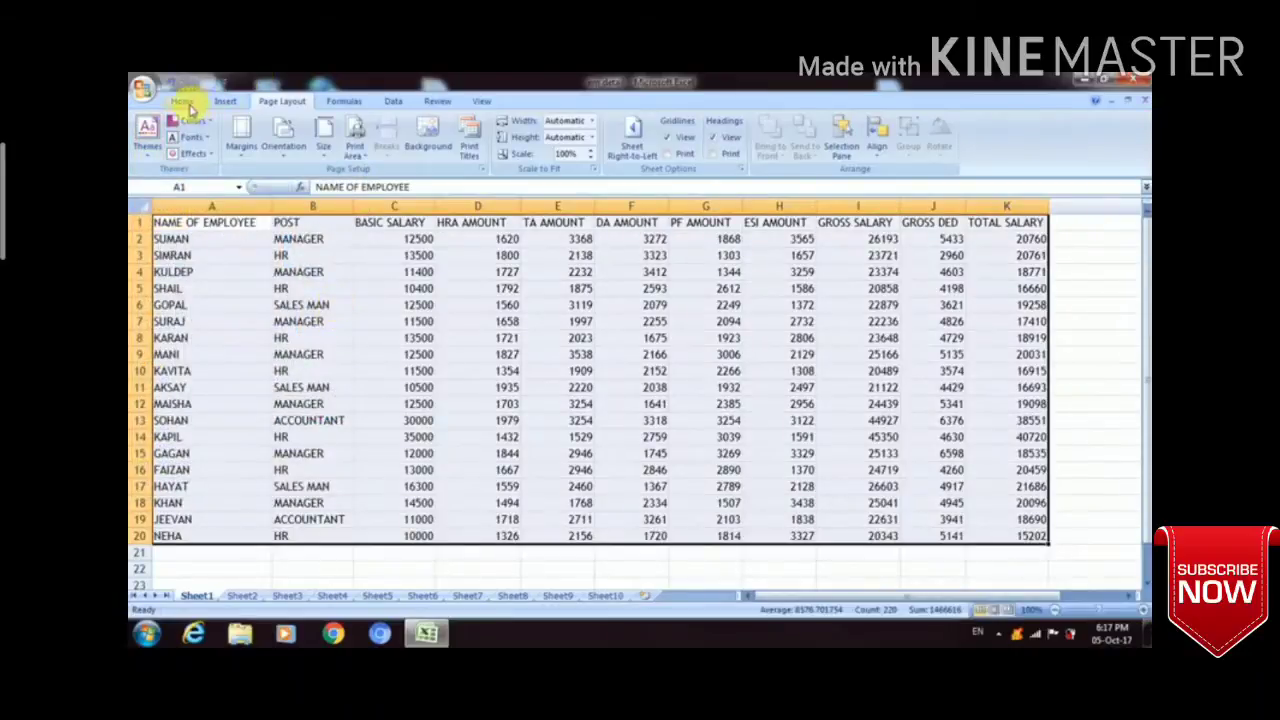
pyautogui.click(180, 103)
pyautogui.click(382, 150)
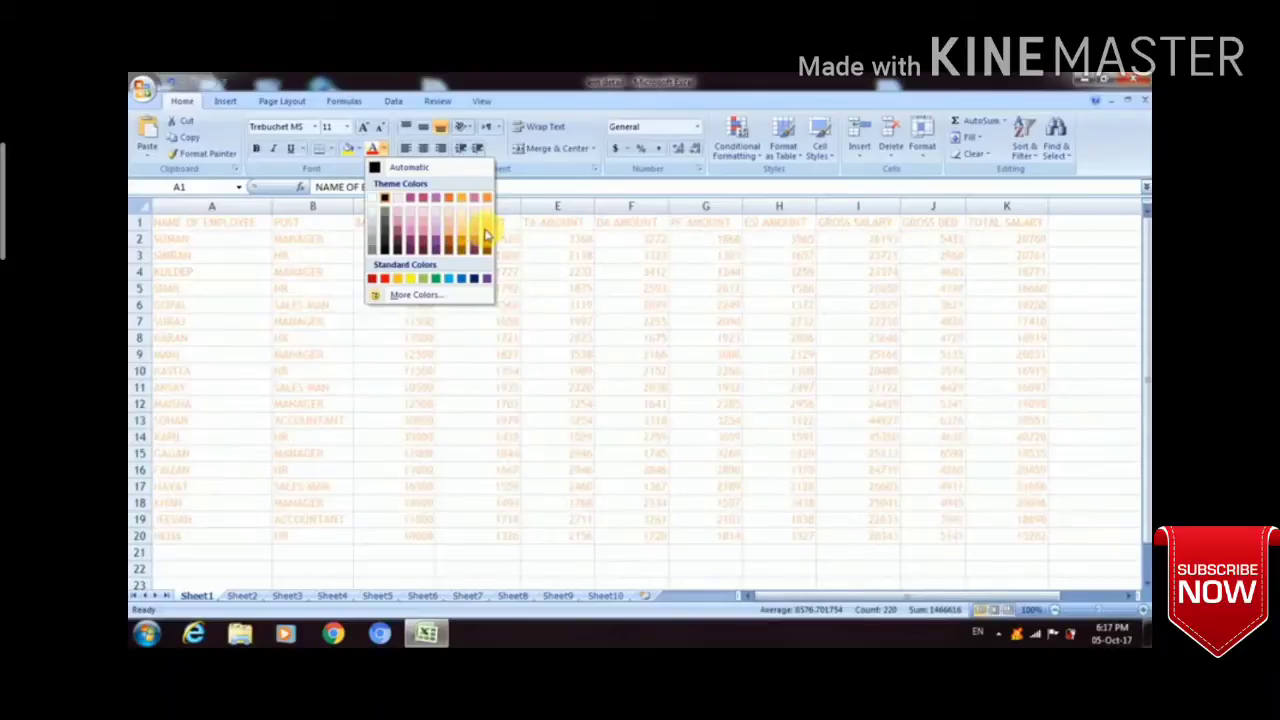
pyautogui.click(449, 234)
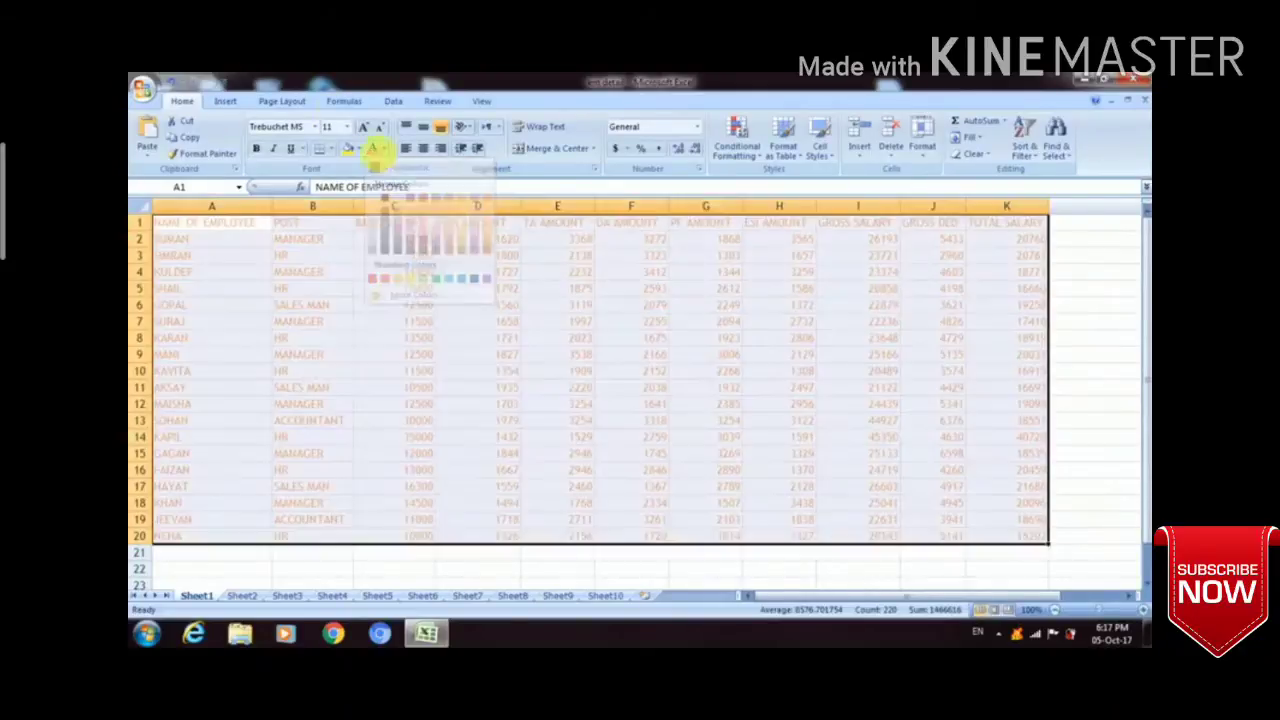
# Step: Switch the workbook to the Flow theme and give the salary table's text a blue theme colour
pyautogui.click(285, 102)
pyautogui.click(147, 150)
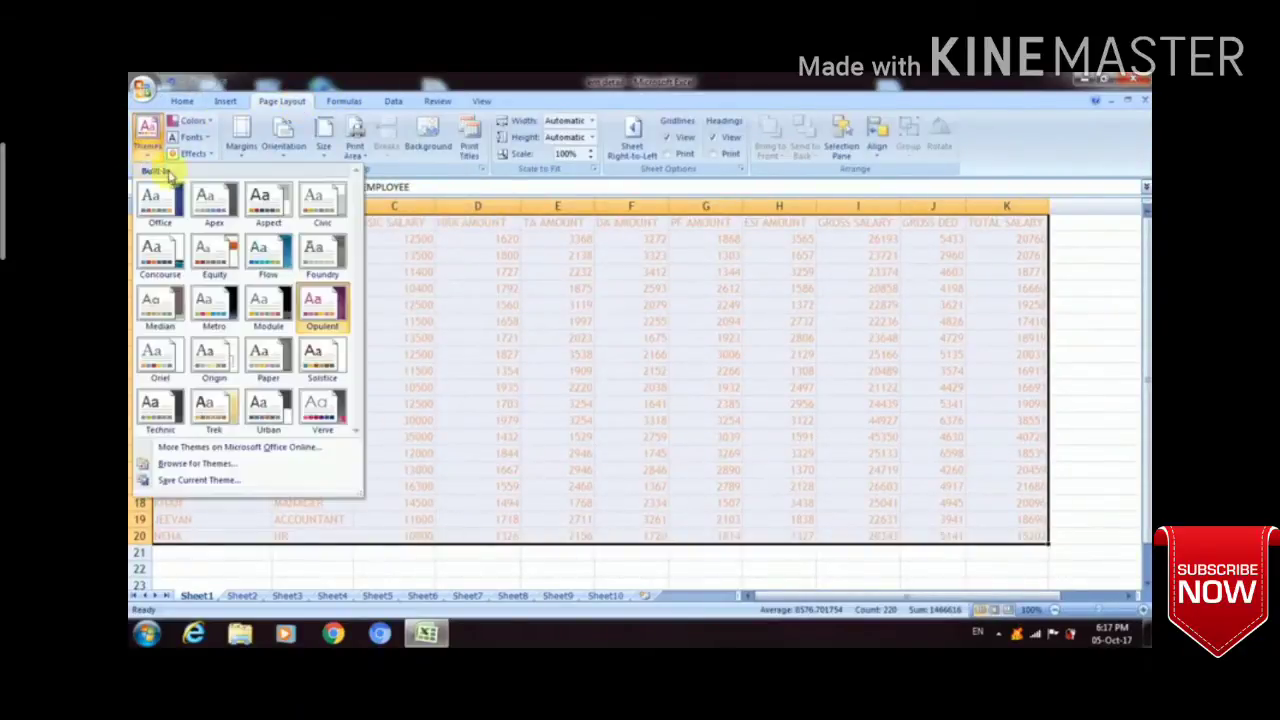
pyautogui.click(274, 258)
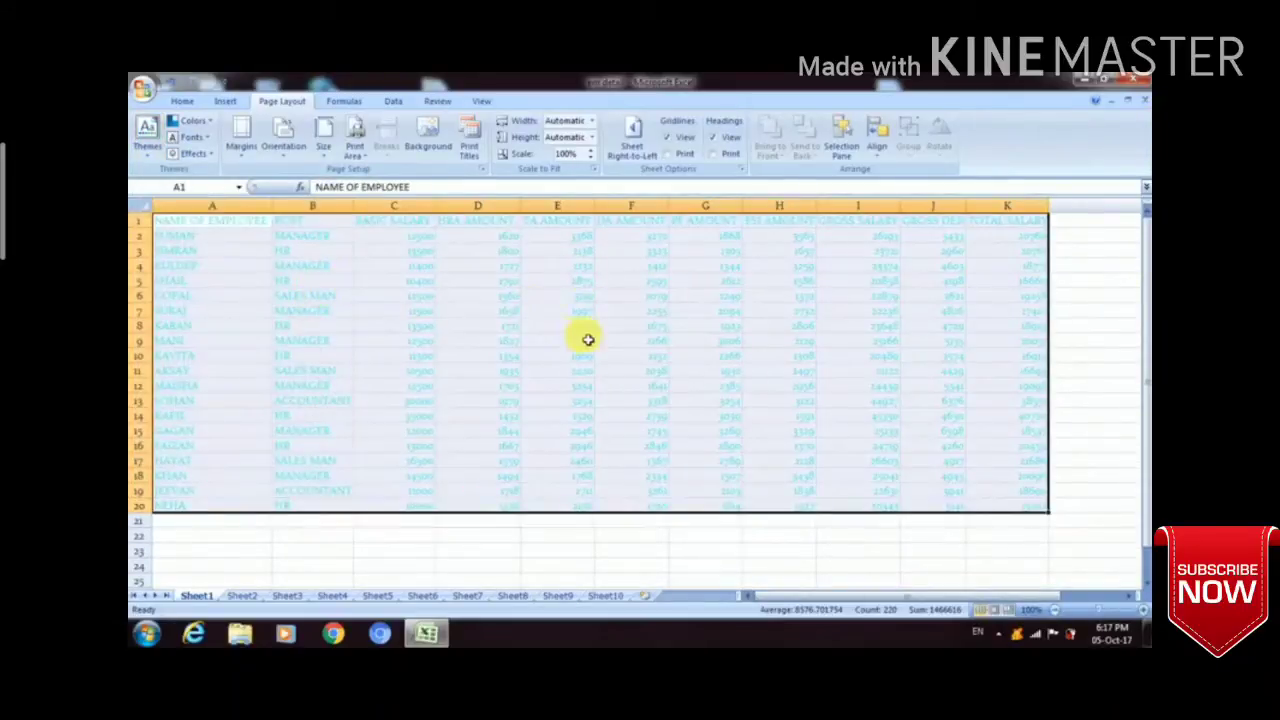
pyautogui.click(182, 101)
pyautogui.click(384, 149)
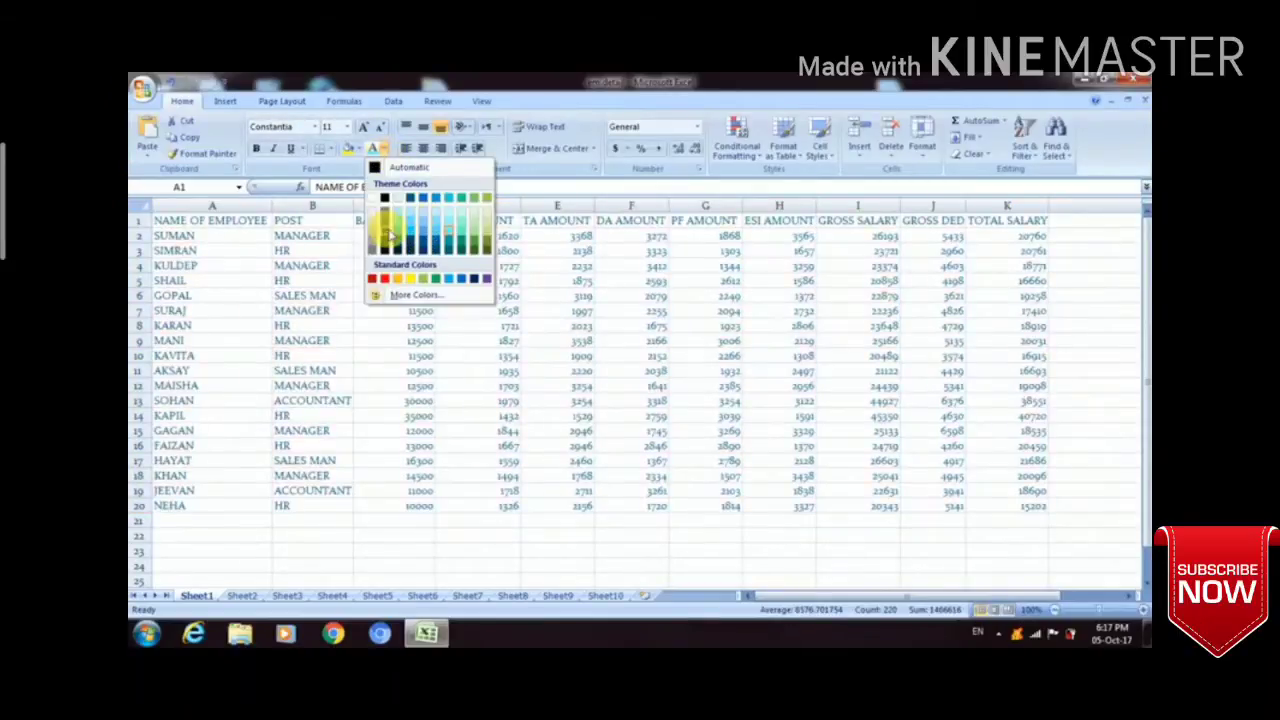
pyautogui.click(424, 222)
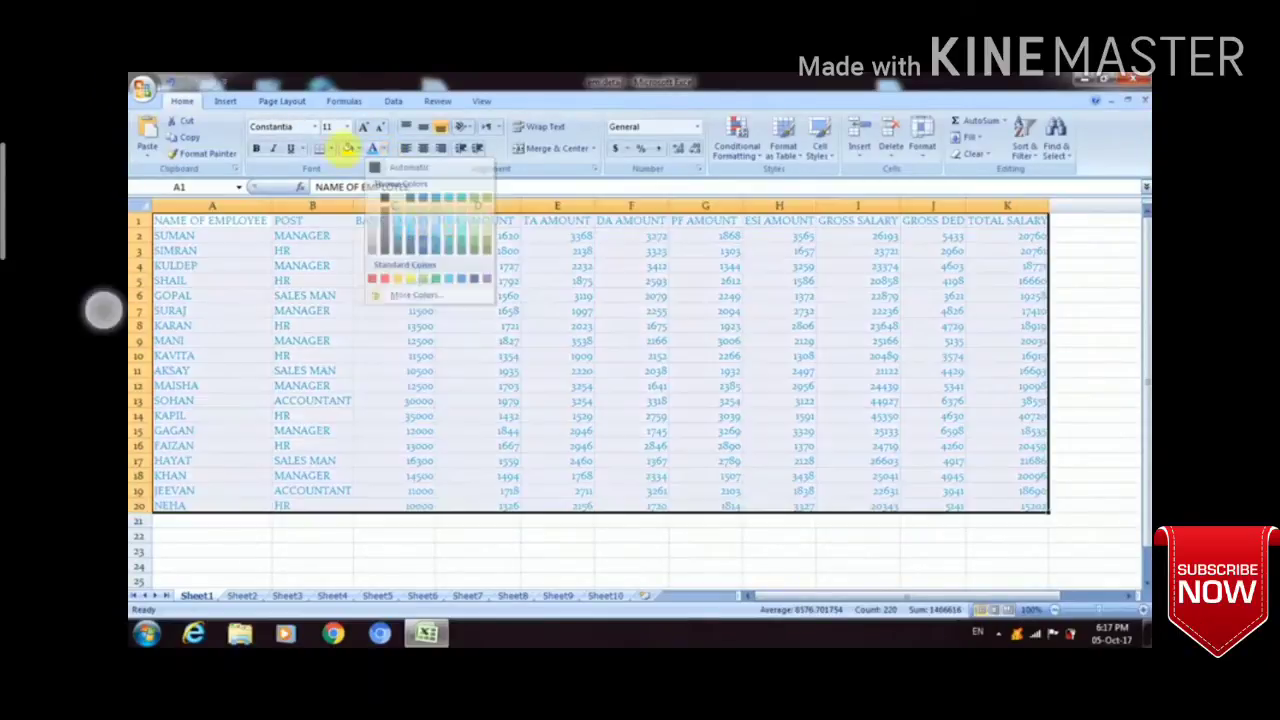
# Step: Undo the theme and font colour changes and deselect the salary table
pyautogui.click(290, 100)
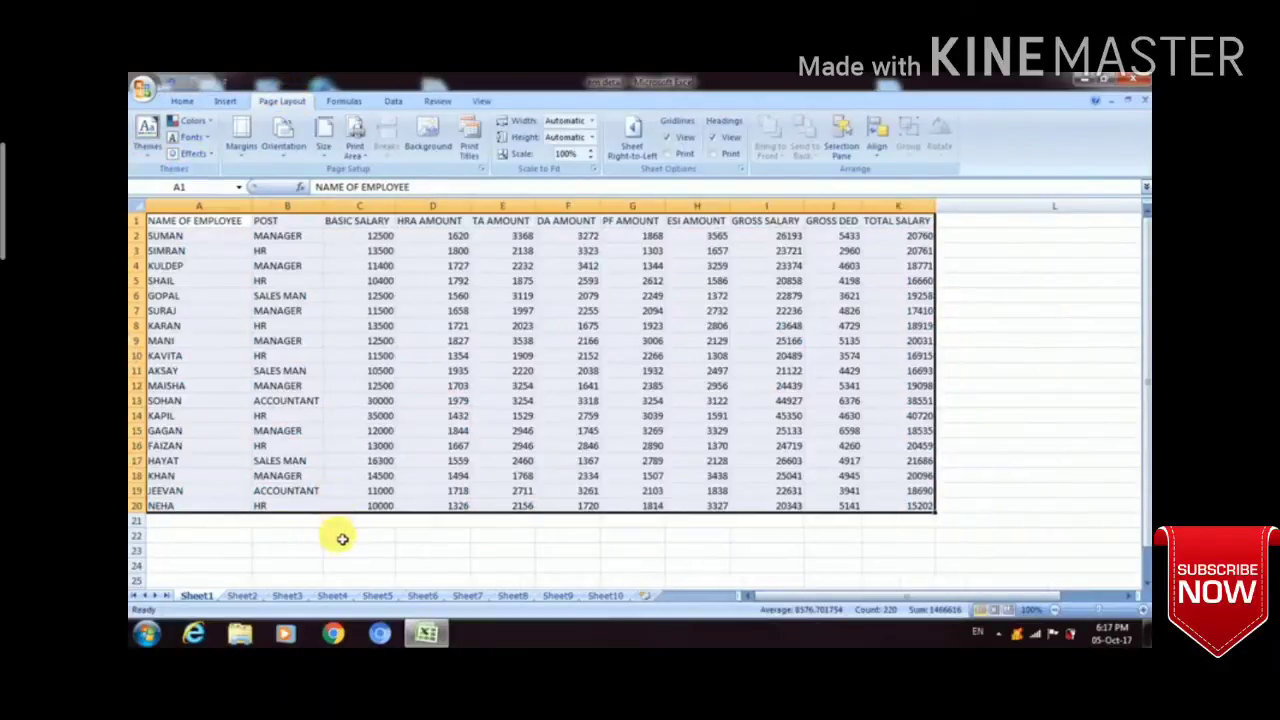
pyautogui.click(338, 535)
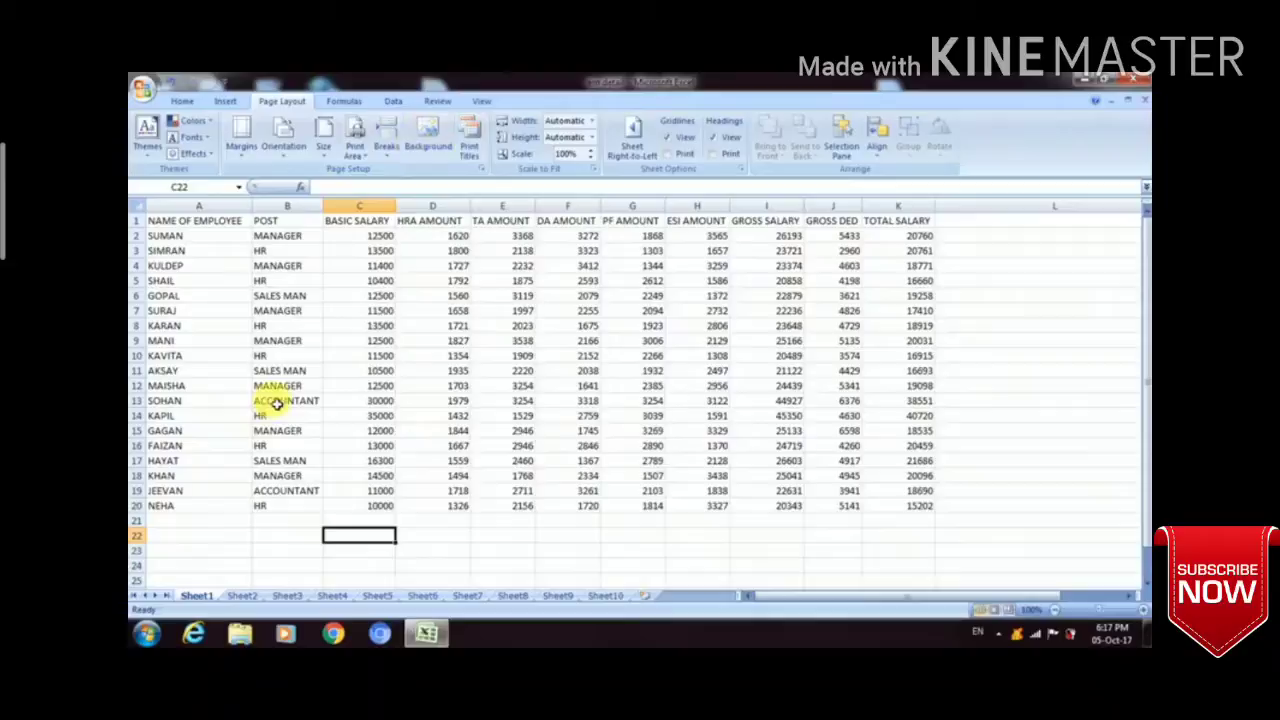
# Step: Try the Narrow page margins on the salary sheet and set them back to Normal
pyautogui.click(250, 160)
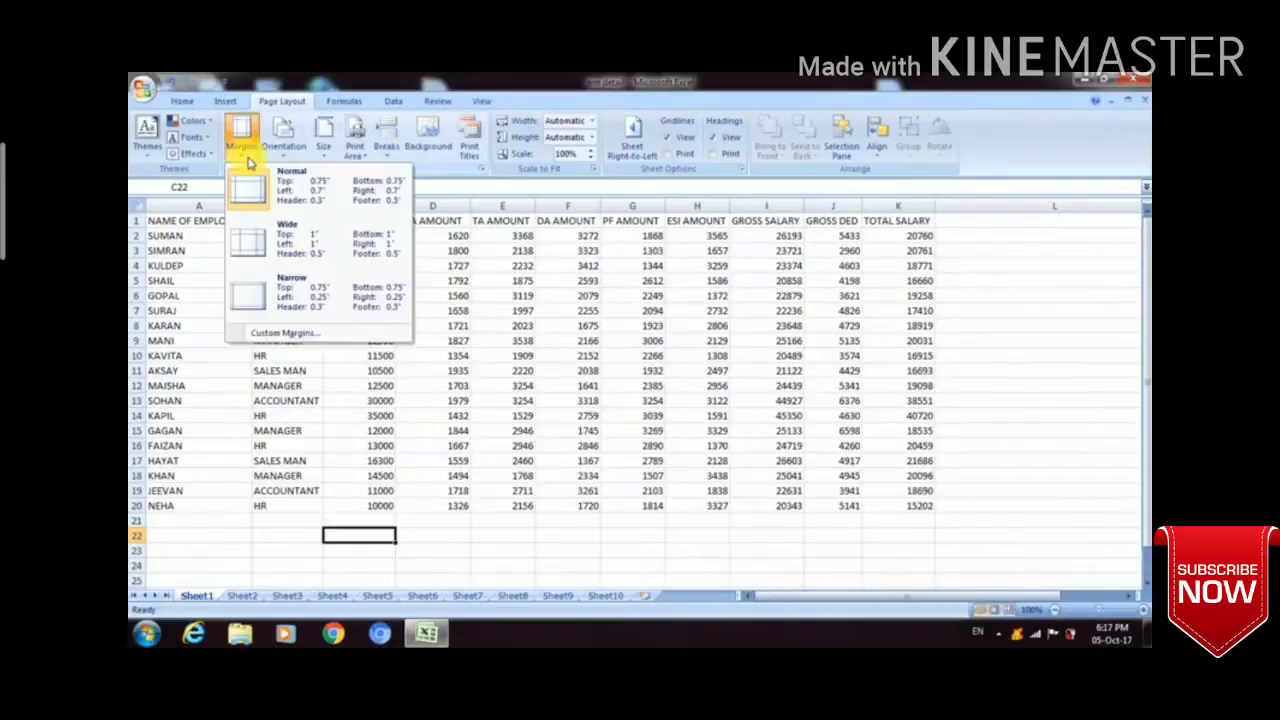
pyautogui.click(310, 290)
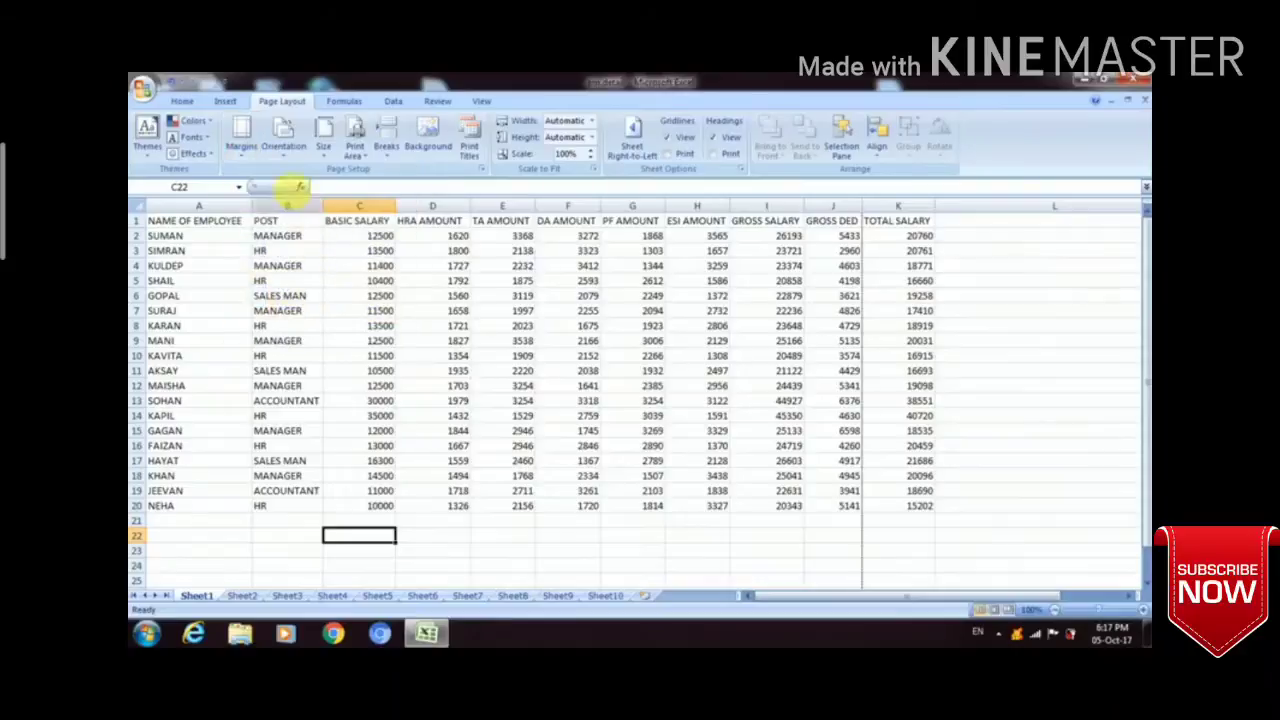
pyautogui.click(241, 135)
pyautogui.click(262, 188)
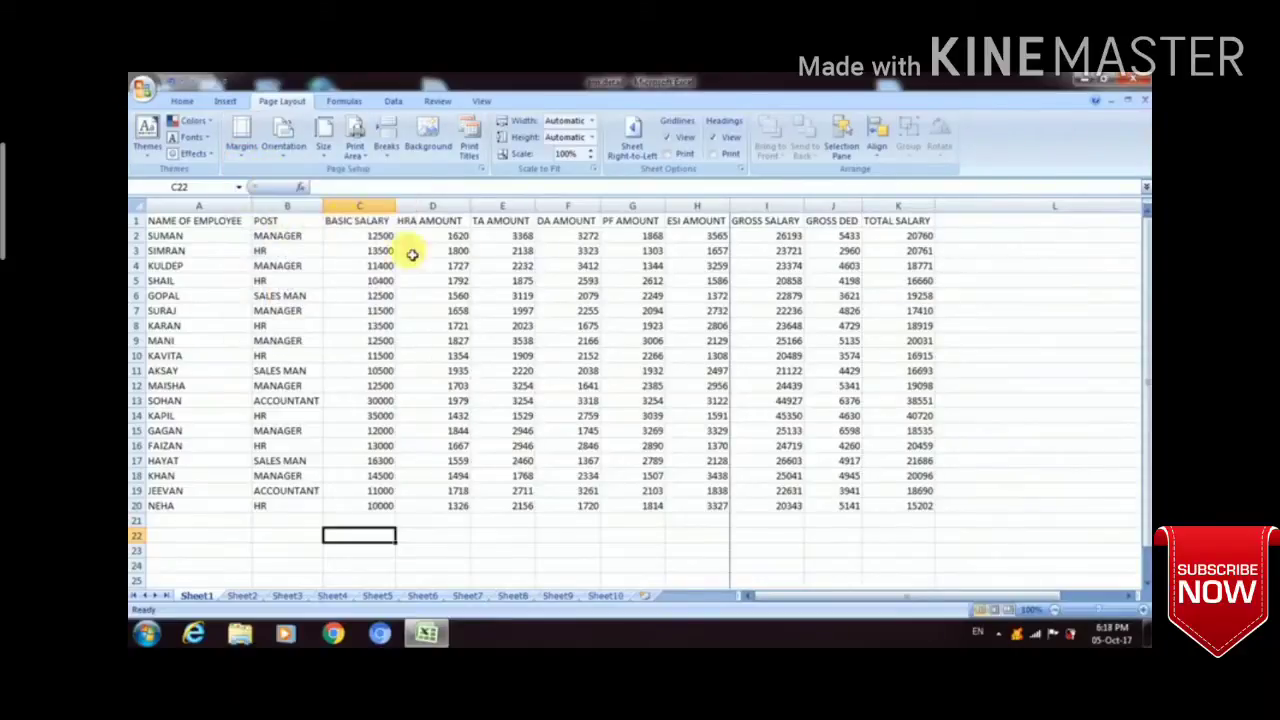
# Step: Set the salary sheet's page orientation to Portrait and its margins to Normal
pyautogui.click(284, 135)
pyautogui.click(305, 182)
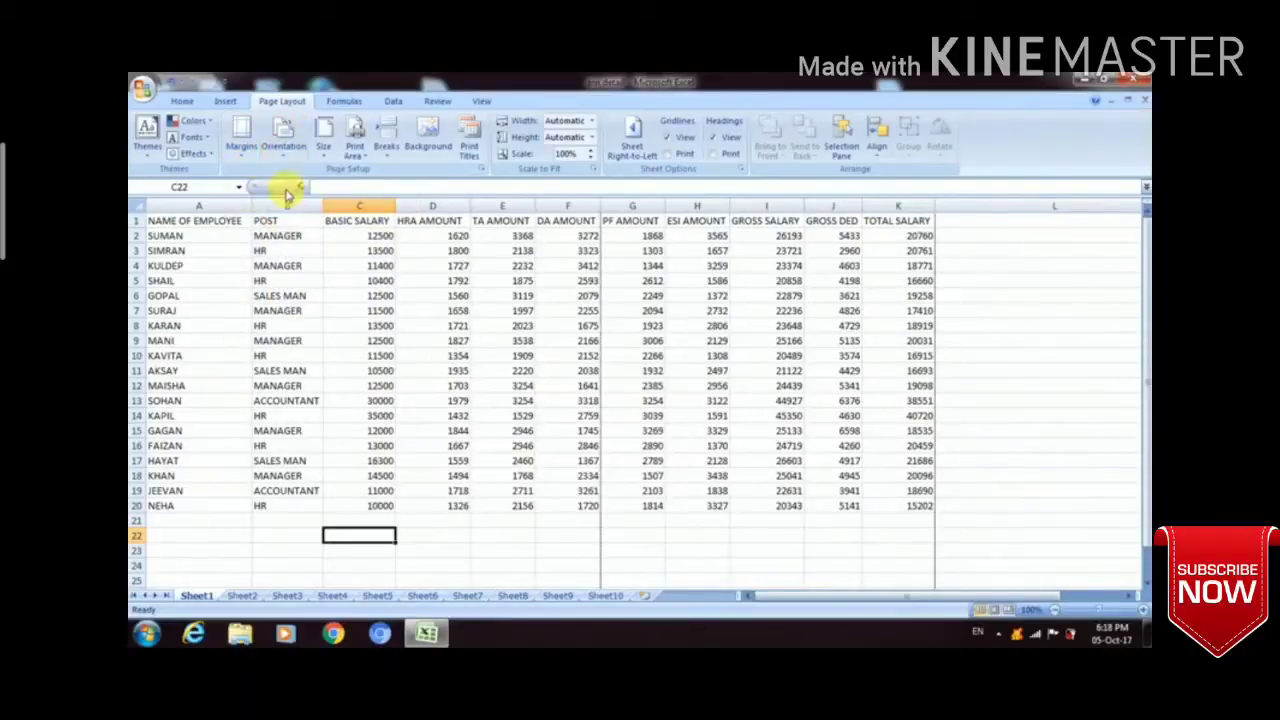
pyautogui.click(241, 135)
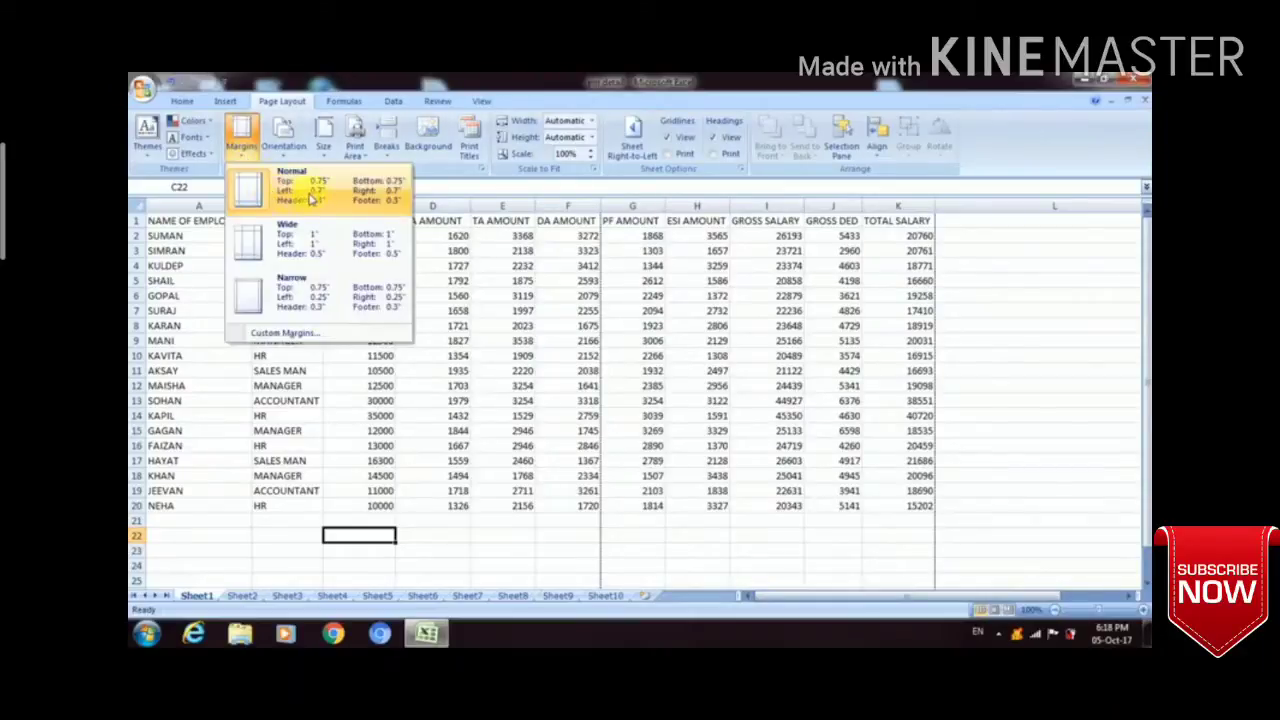
pyautogui.click(310, 200)
# Step: Open the print preview of the portrait salary sheet, zoom in to examine the first page's columns, and close the preview
pyautogui.moveTo(205, 220); pyautogui.dragTo(905, 513)
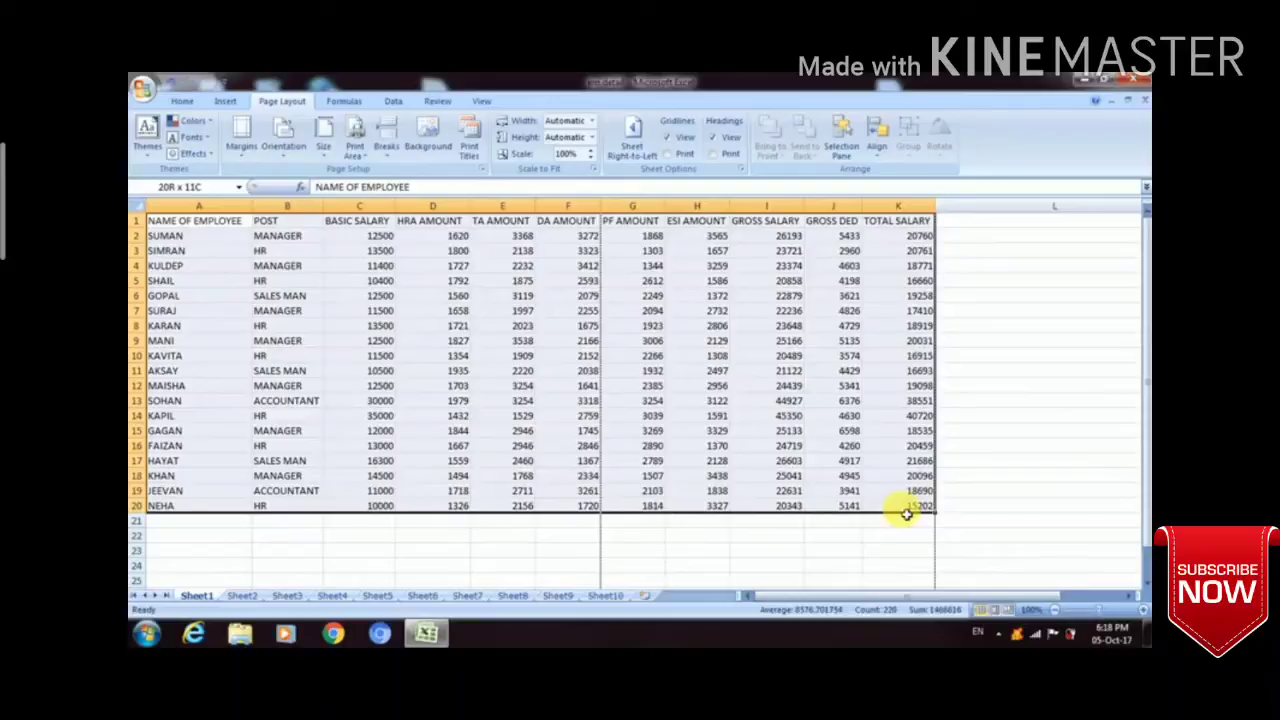
pyautogui.click(557, 534)
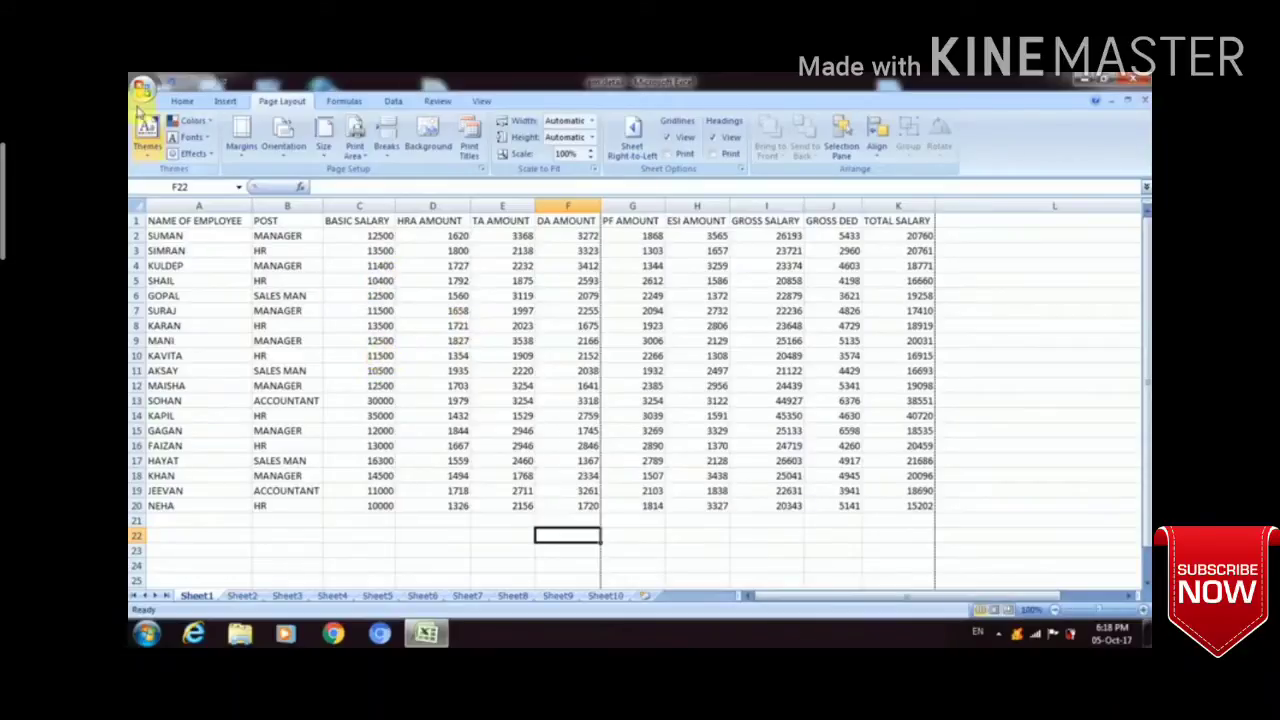
pyautogui.click(141, 92)
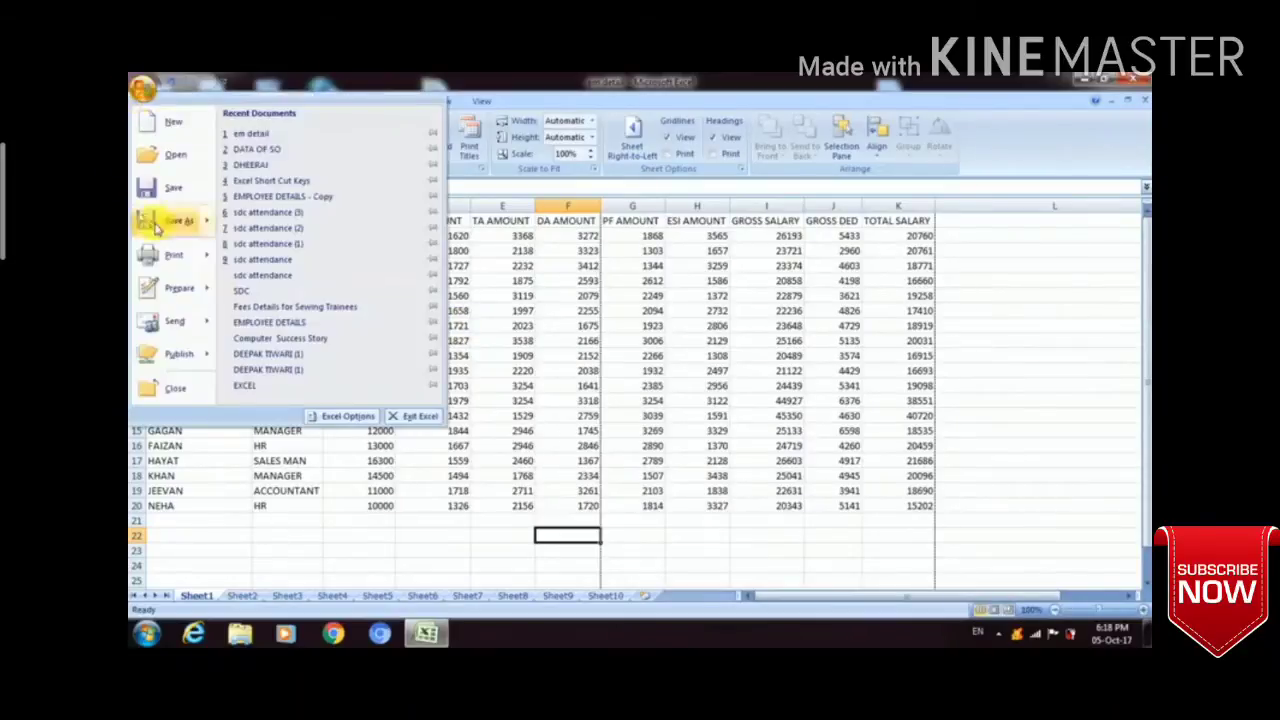
pyautogui.moveTo(168, 258)
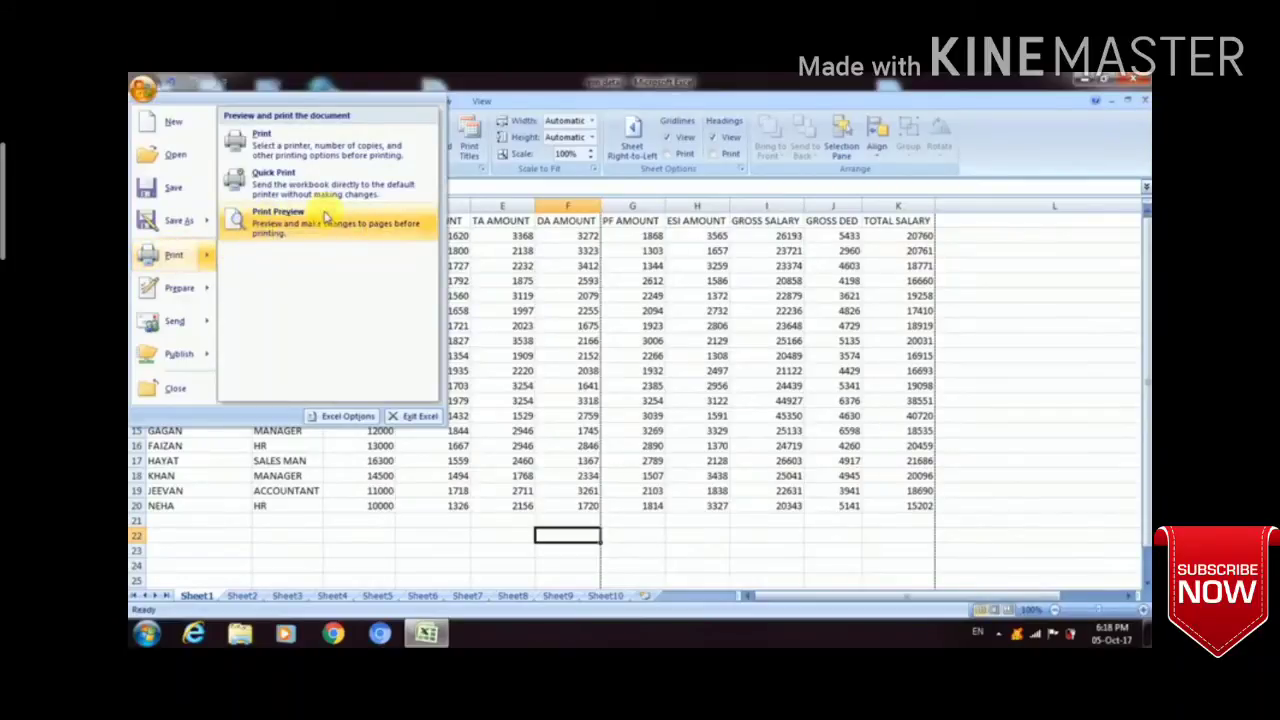
pyautogui.click(277, 230)
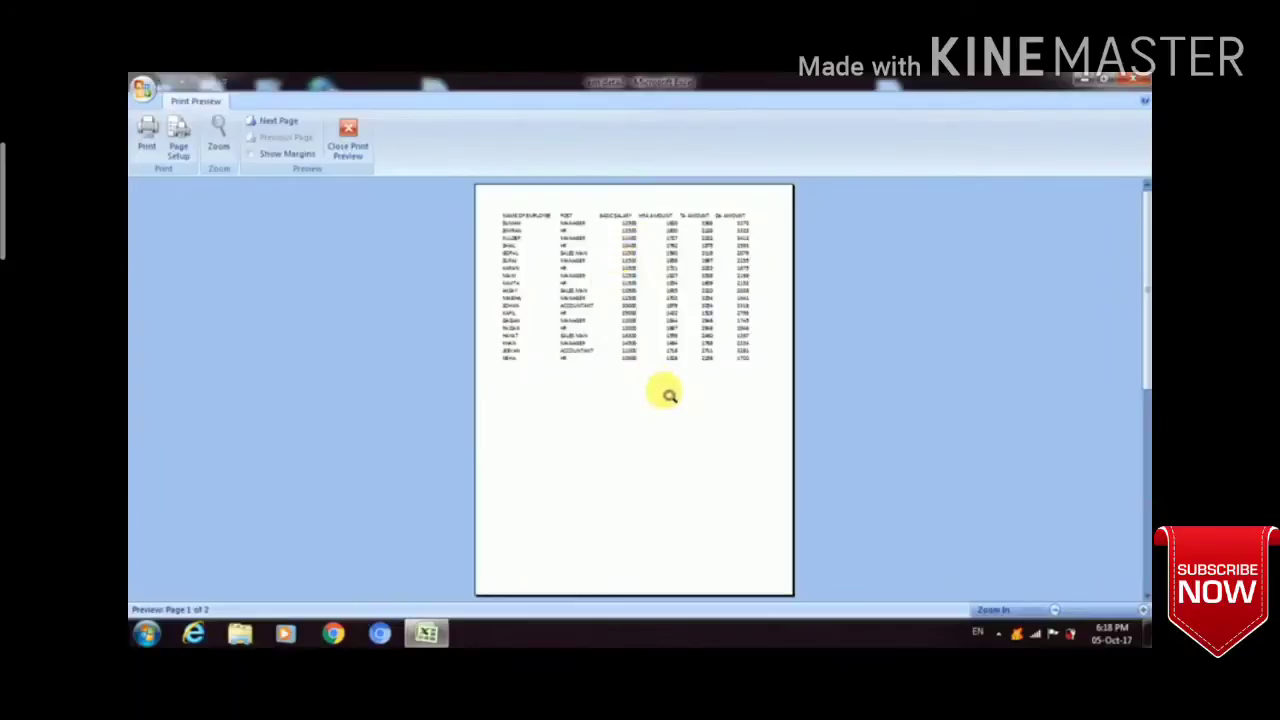
pyautogui.click(680, 394)
pyautogui.scroll(5, 679, 397)
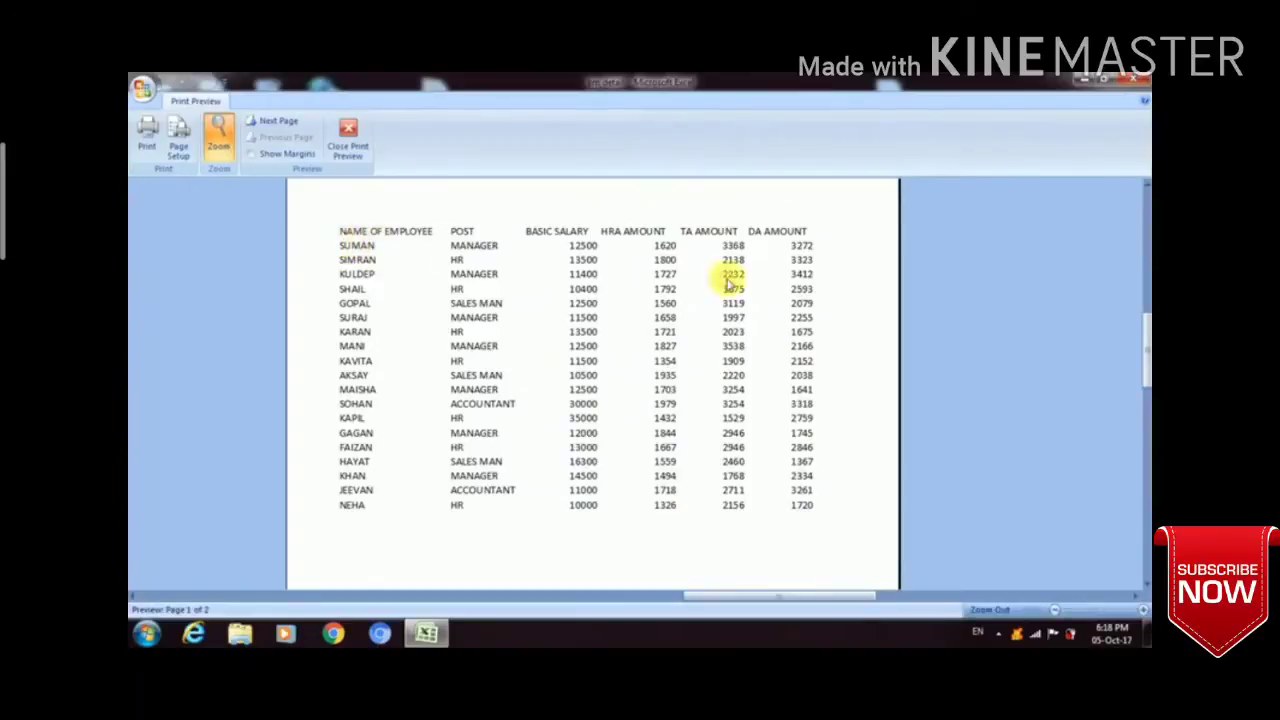
pyautogui.scroll(-3, 679, 397)
pyautogui.scroll(3, 679, 397)
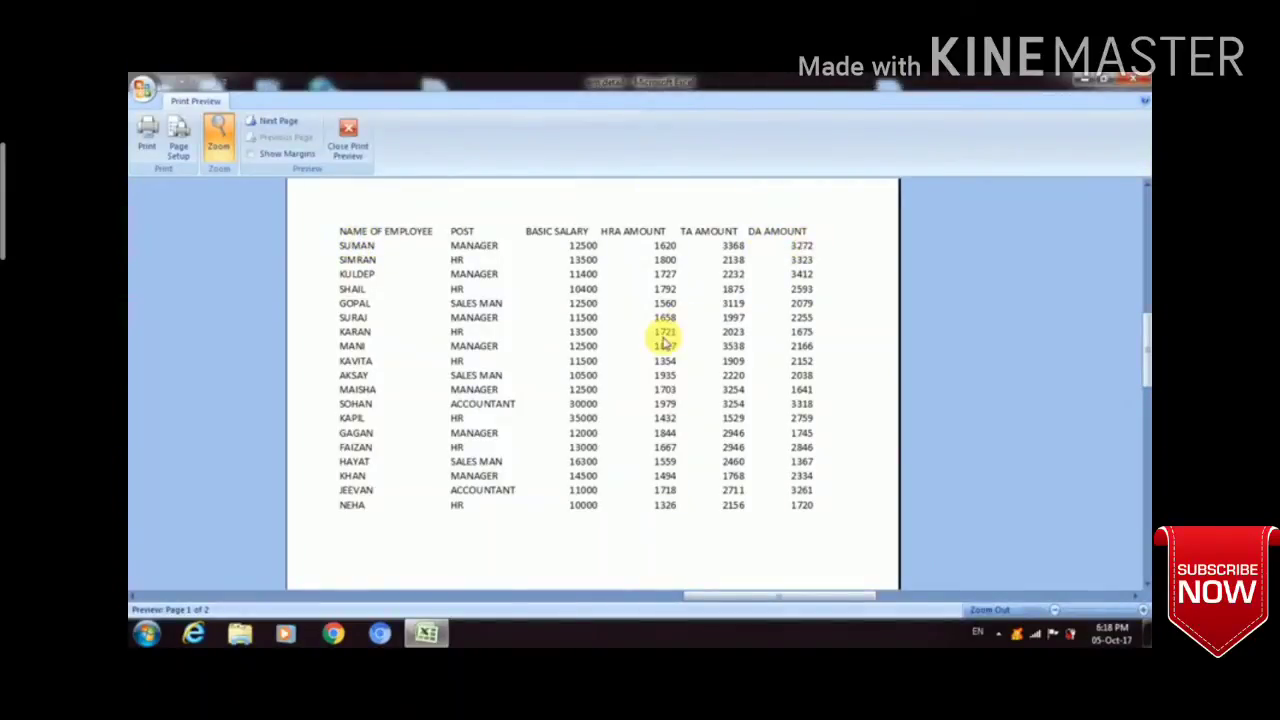
pyautogui.scroll(-1, 665, 343)
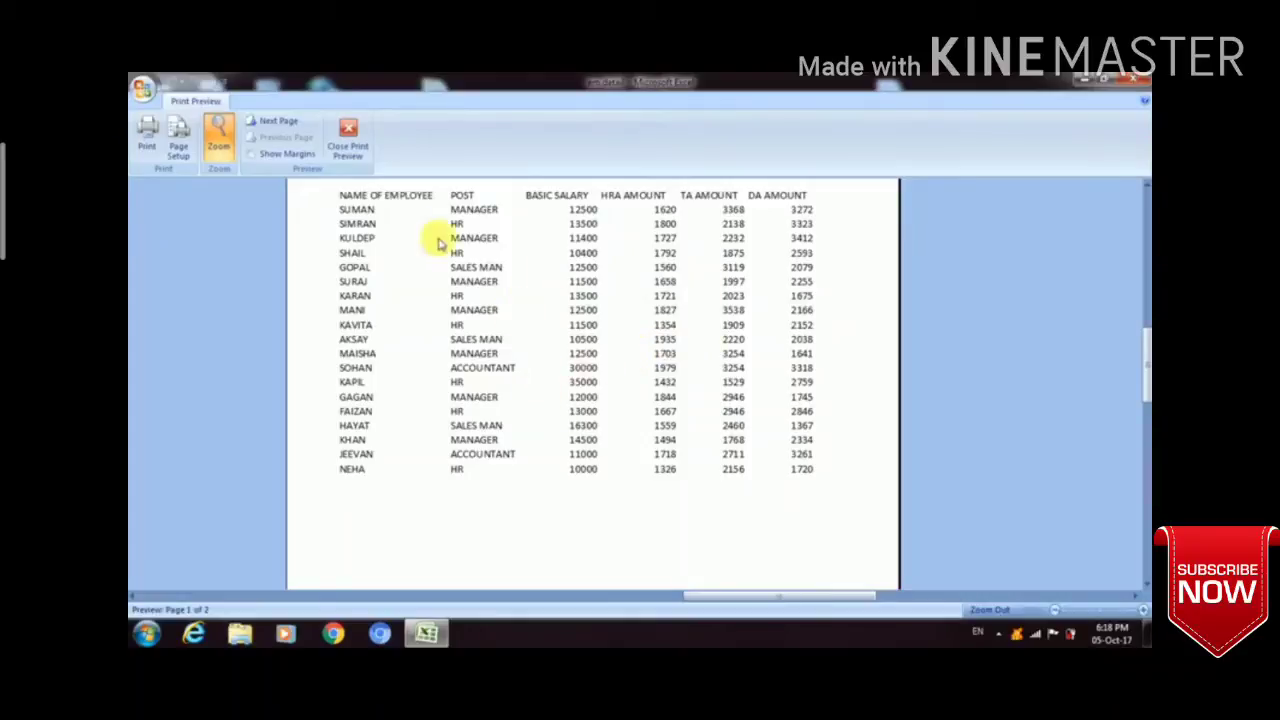
pyautogui.scroll(2, 586, 400)
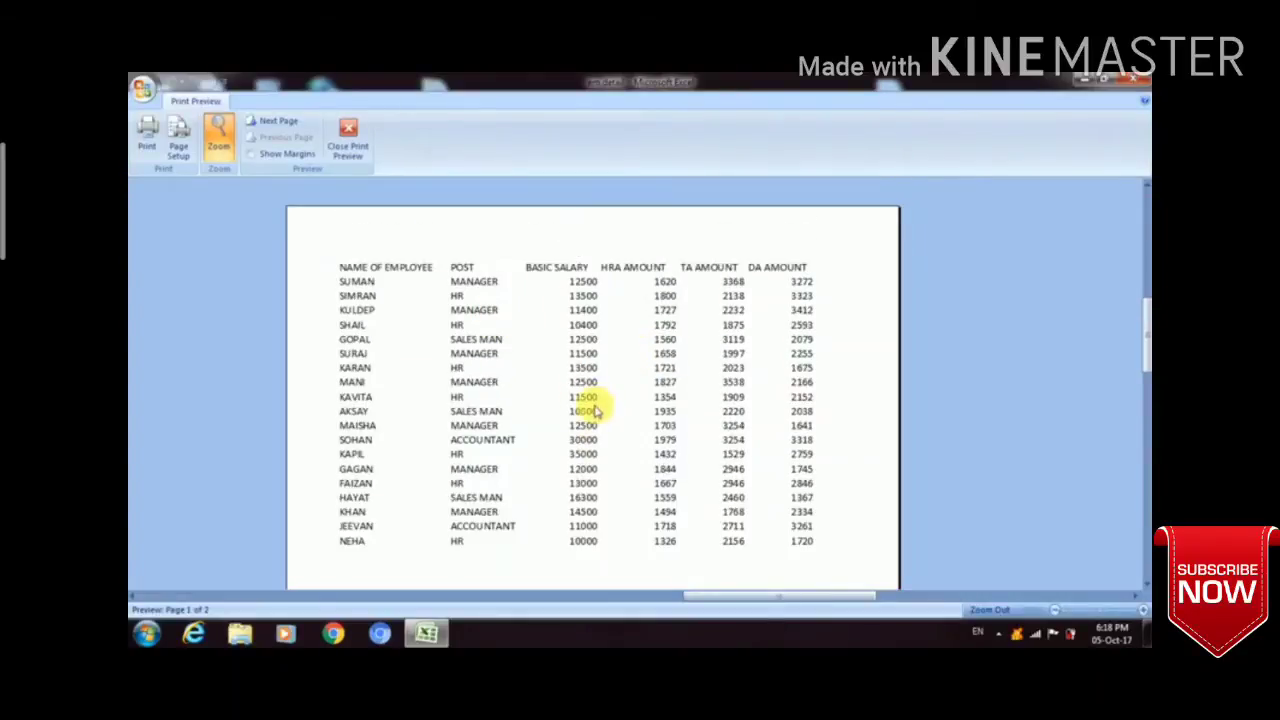
pyautogui.click(349, 145)
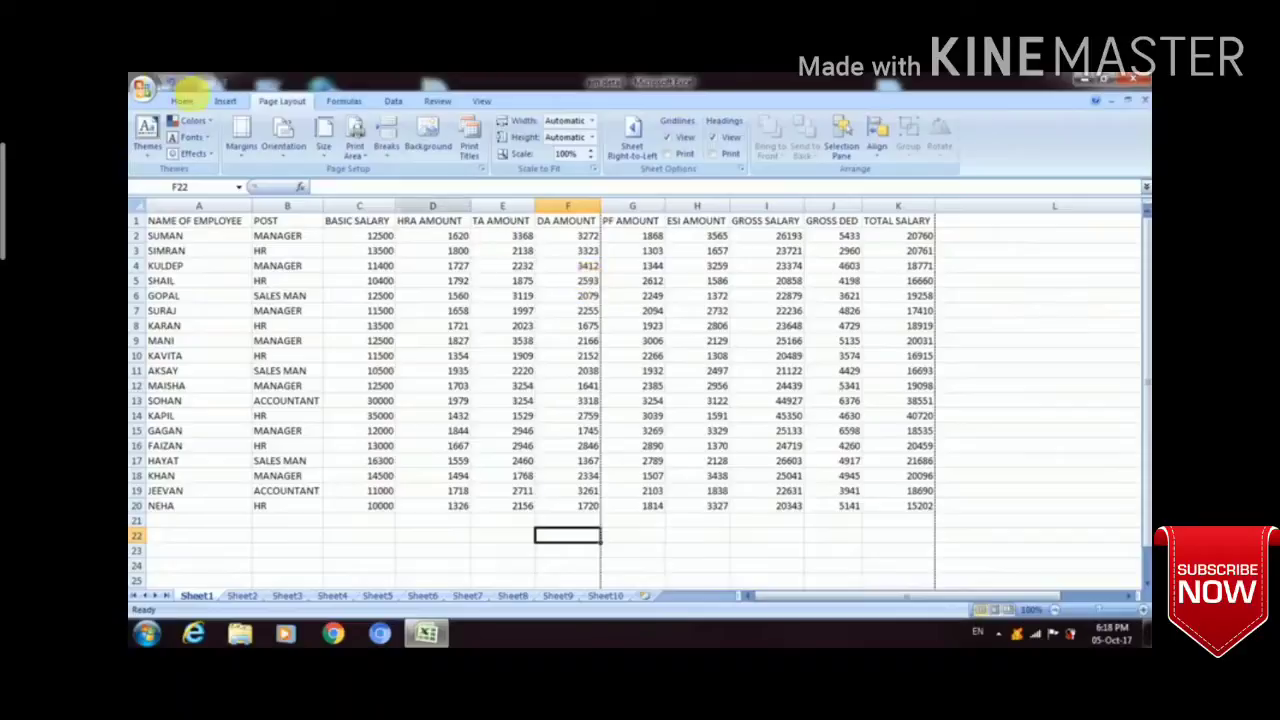
# Step: Reopen the print preview, check which salary columns fall on the first and second pages, and close it
pyautogui.click(142, 92)
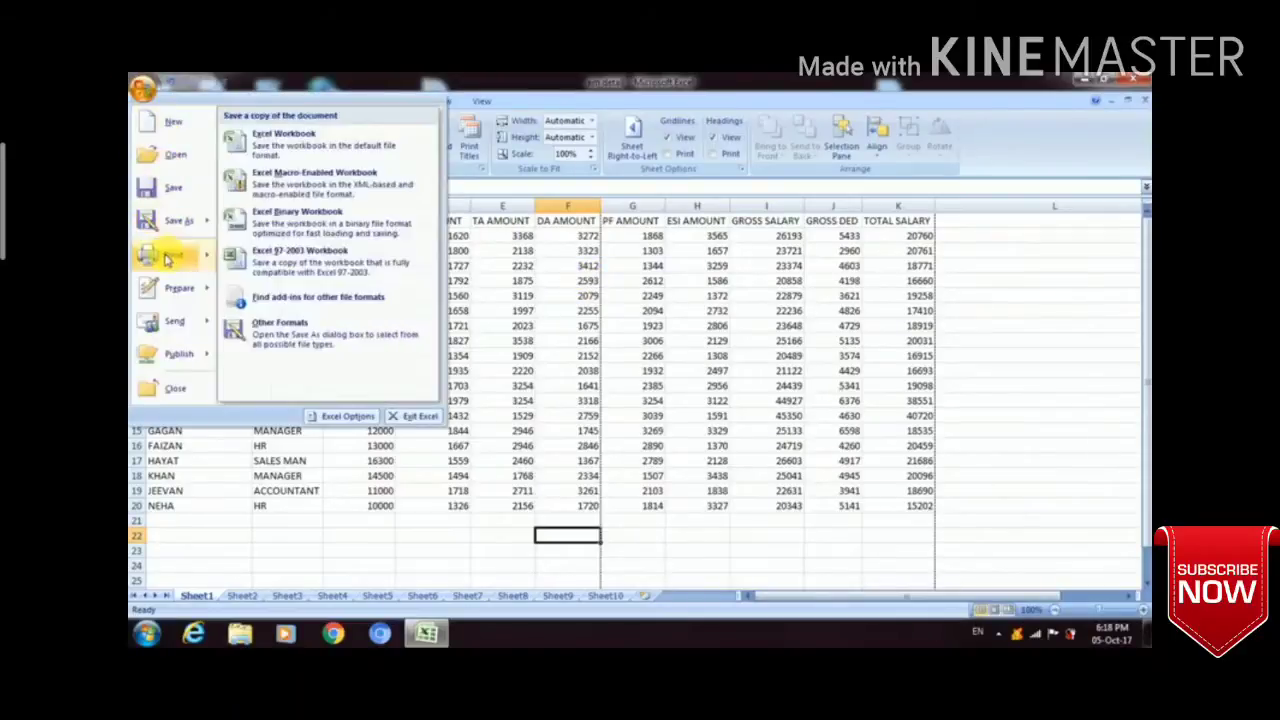
pyautogui.click(277, 230)
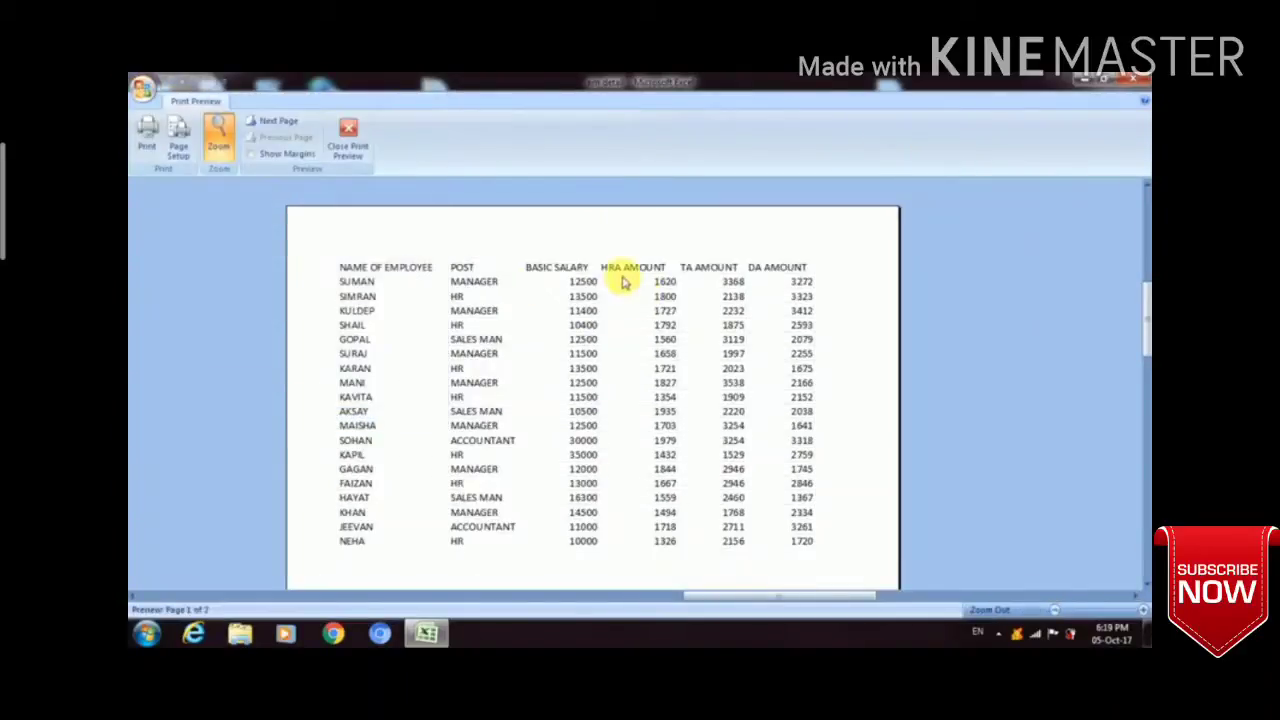
pyautogui.scroll(-1, 623, 357)
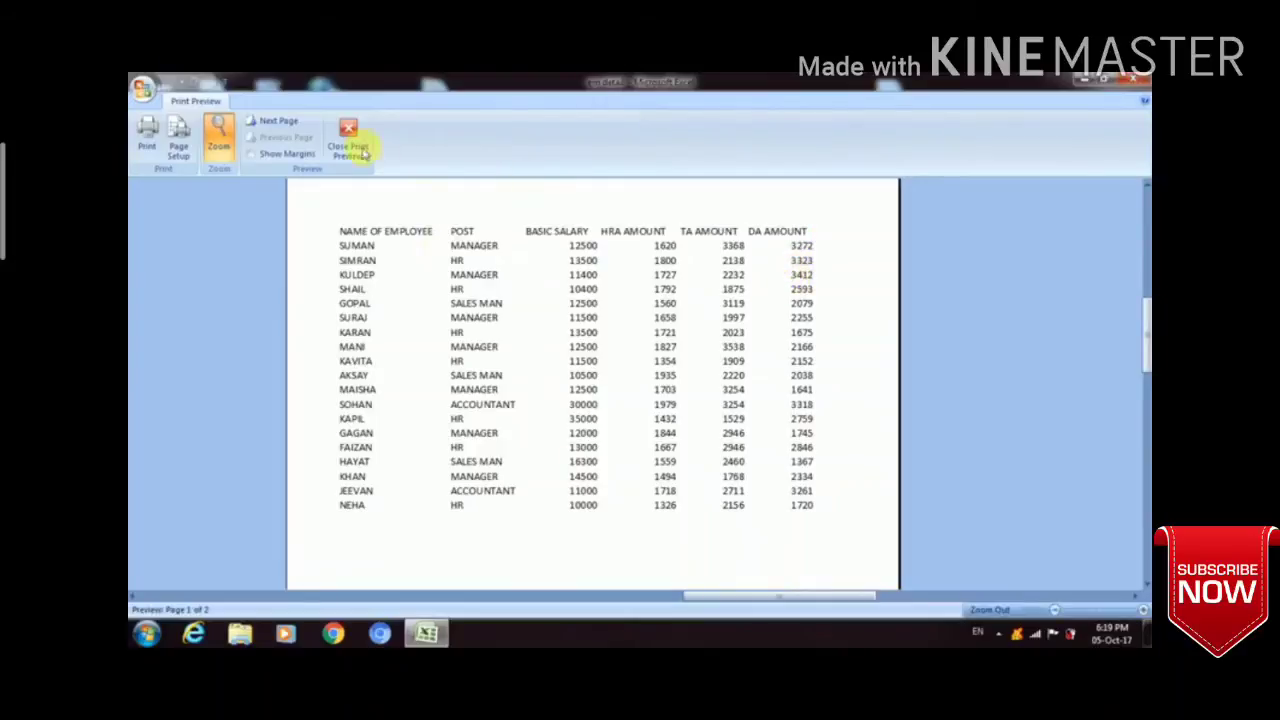
pyautogui.click(280, 124)
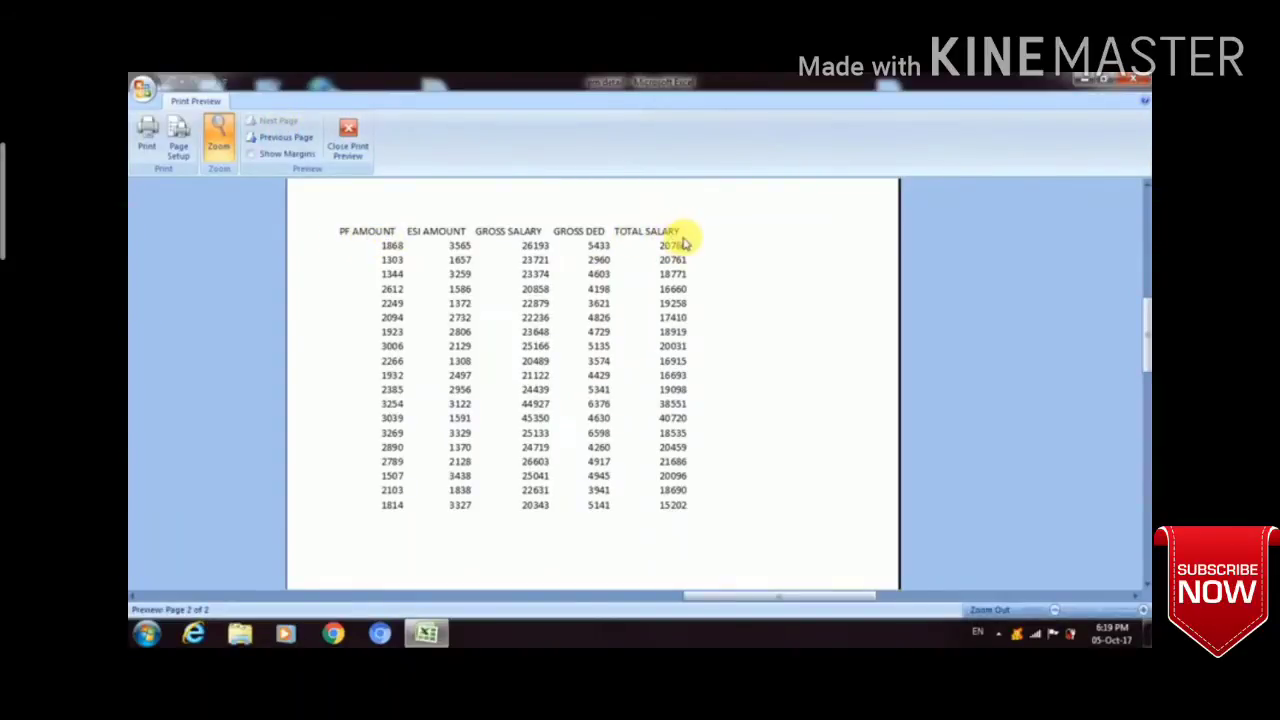
pyautogui.click(348, 140)
# Step: Set the salary sheet's page orientation to Landscape
pyautogui.moveTo(912, 511); pyautogui.dragTo(912, 511)
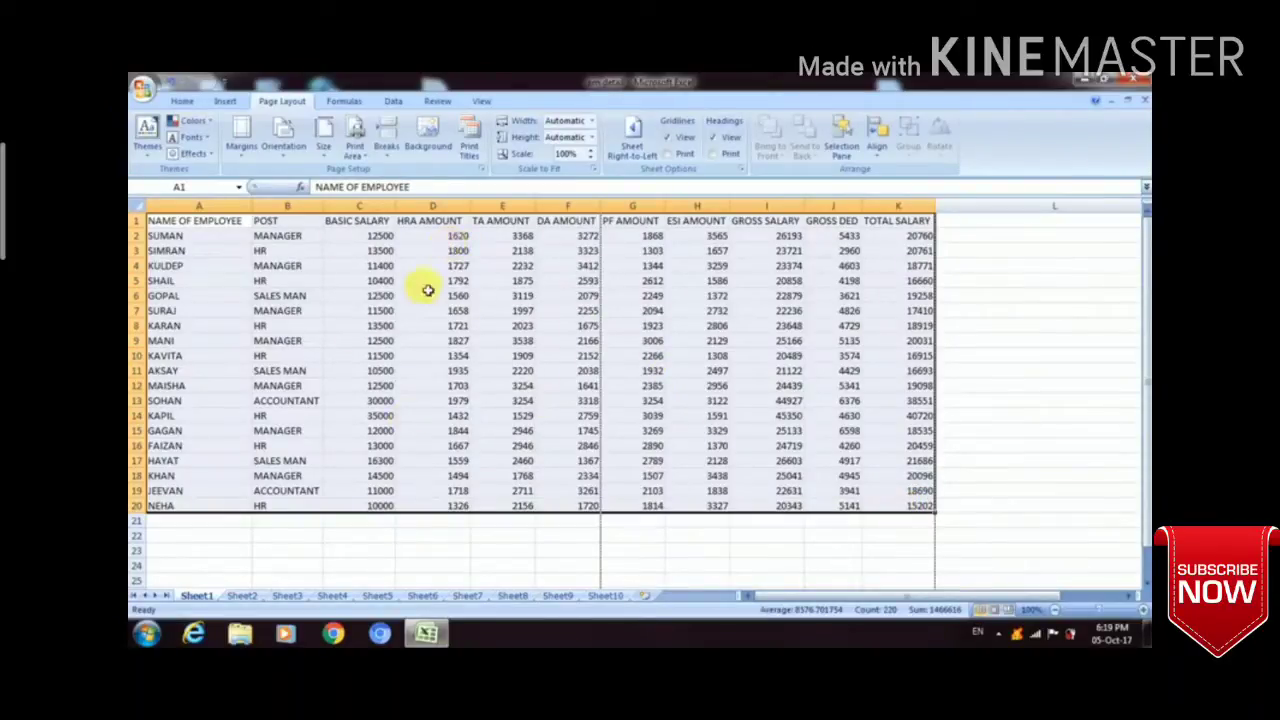
pyautogui.click(382, 533)
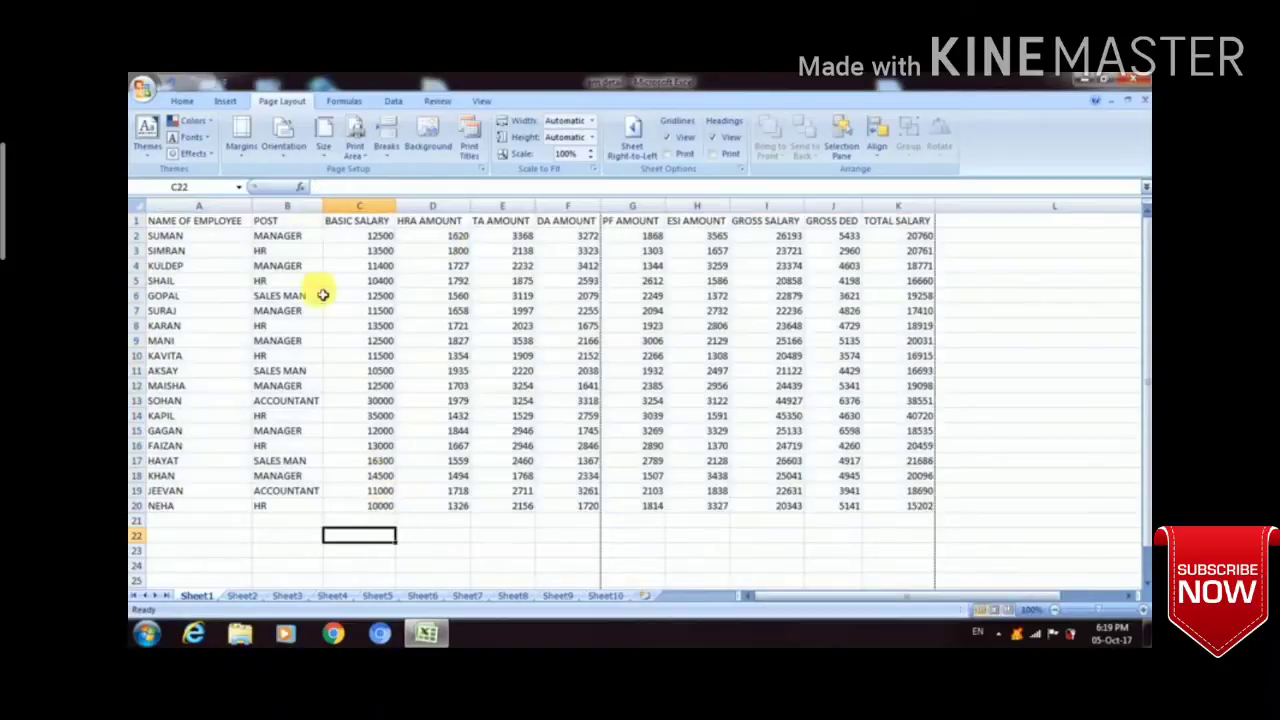
pyautogui.click(287, 150)
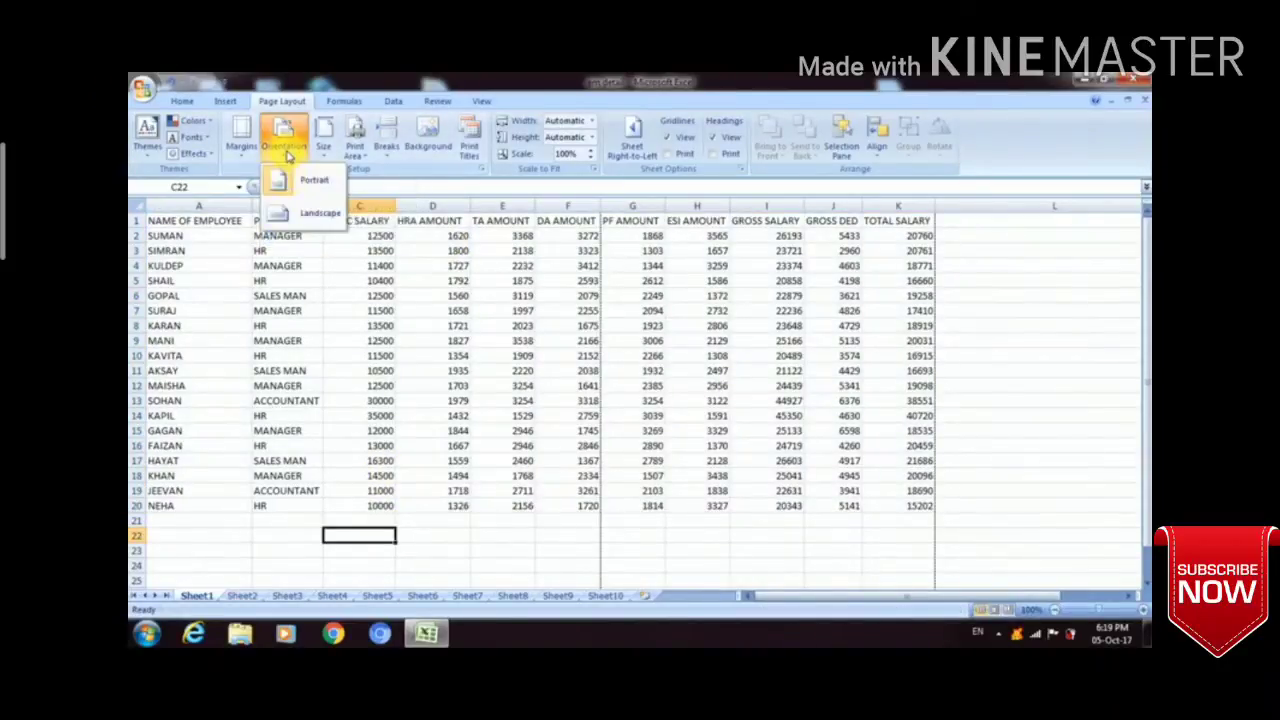
pyautogui.click(303, 213)
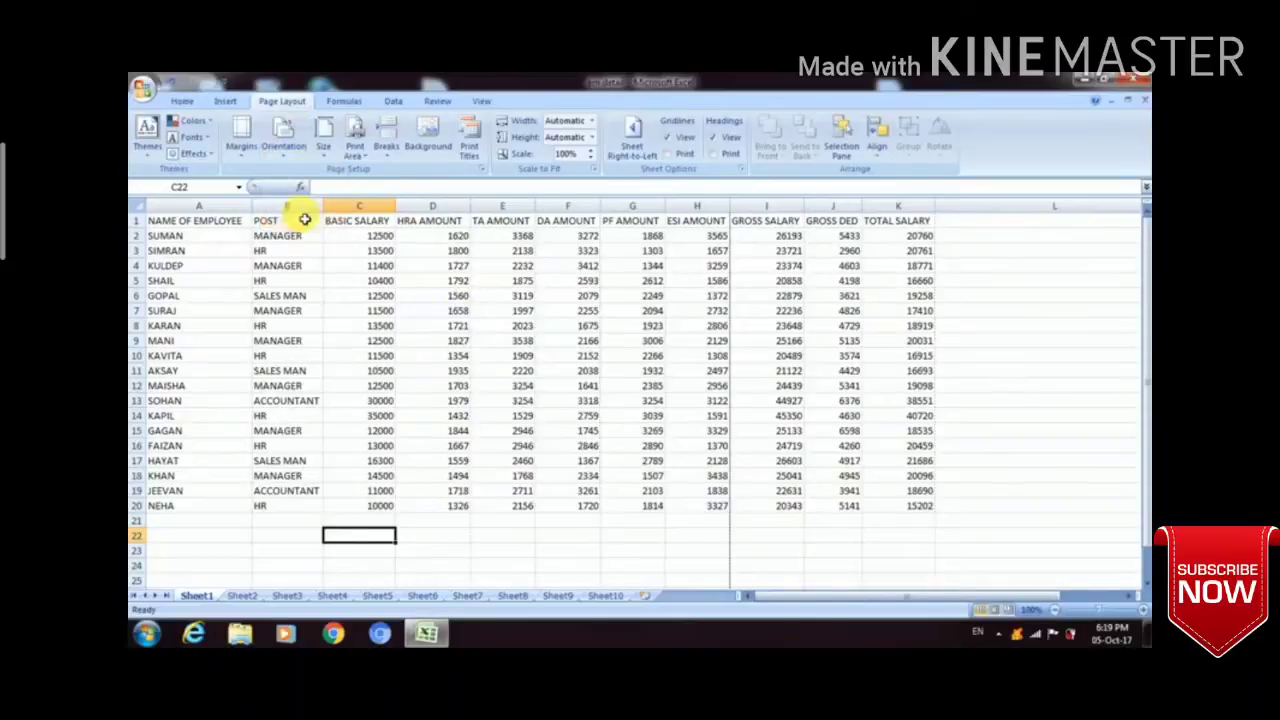
# Step: Preview the landscape salary sheet's first and second printed pages, and close the print preview
pyautogui.click(143, 90)
pyautogui.moveTo(175, 255)
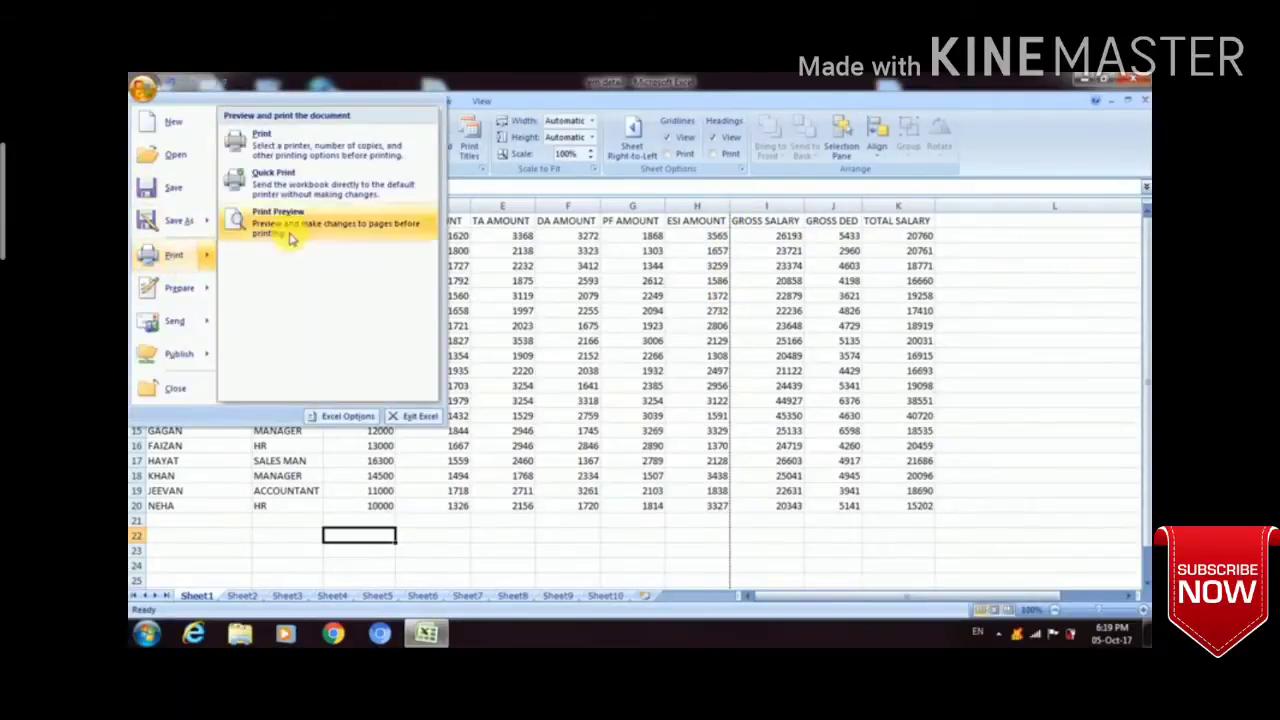
pyautogui.click(294, 238)
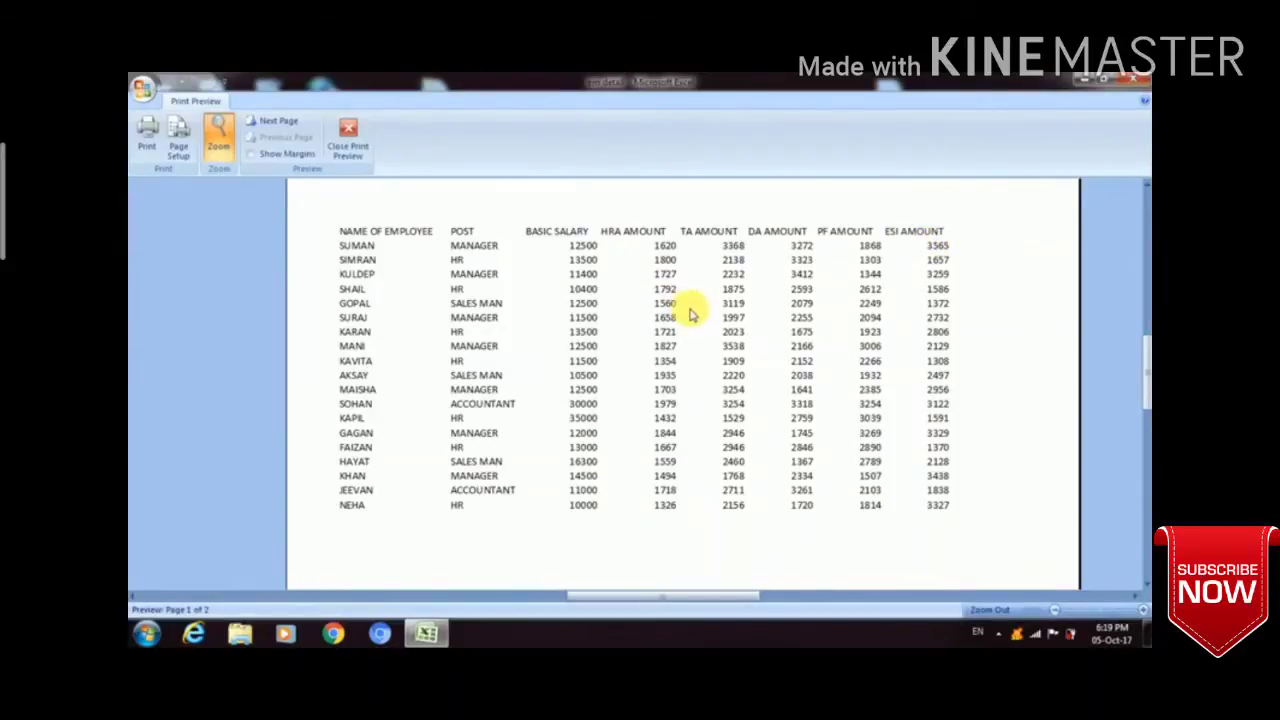
pyautogui.click(277, 120)
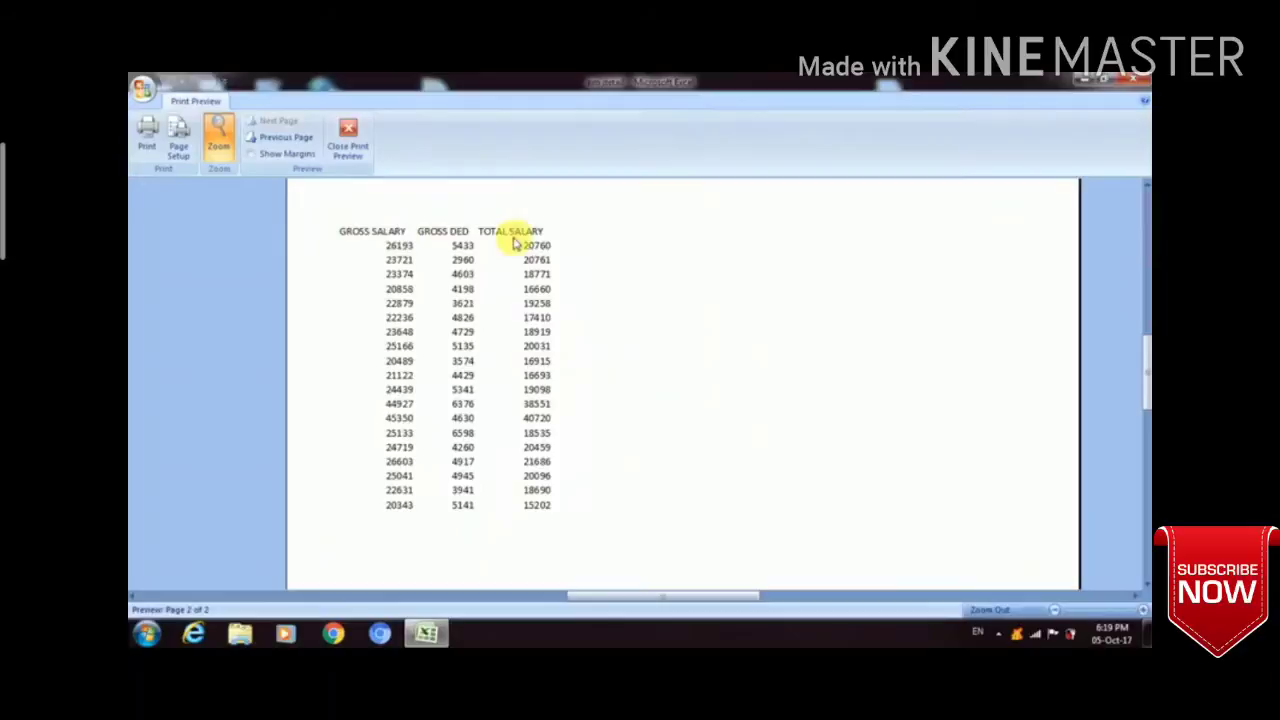
pyautogui.click(349, 135)
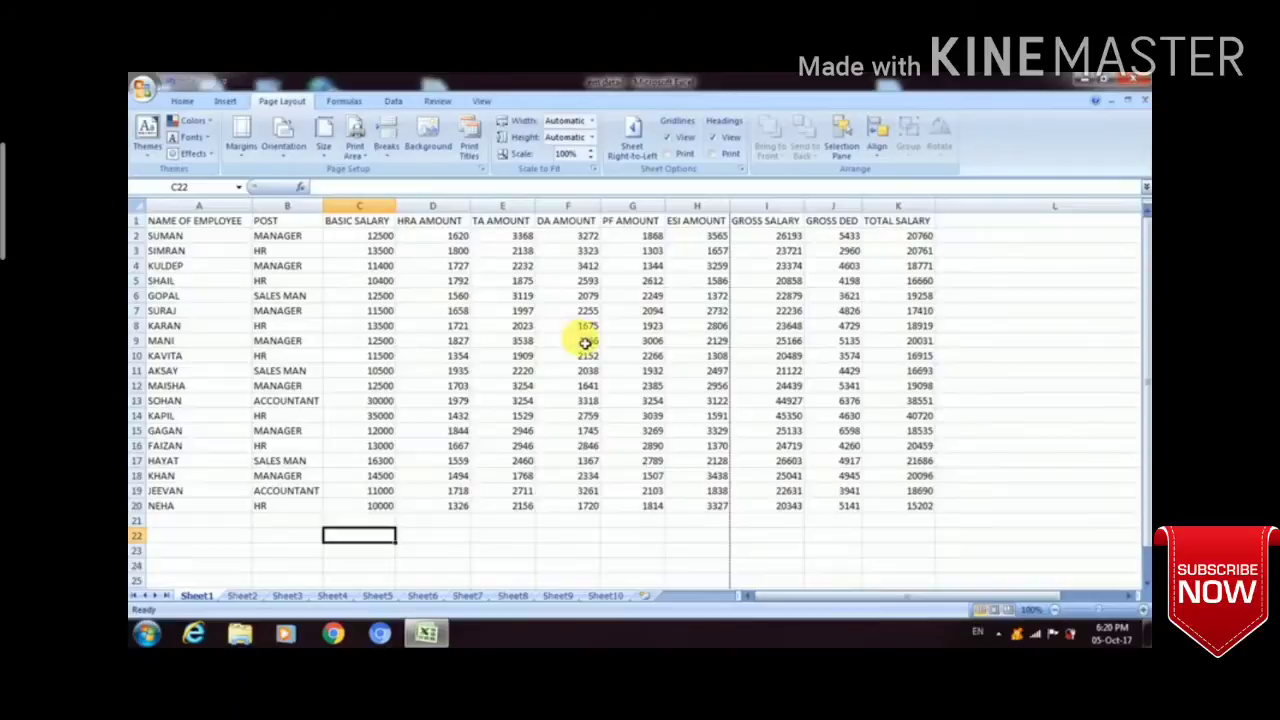
# Step: Auto-fit the widths of all columns on the salary sheet to their contents and clear the selection
pyautogui.hotkey('ctrl', 'a')
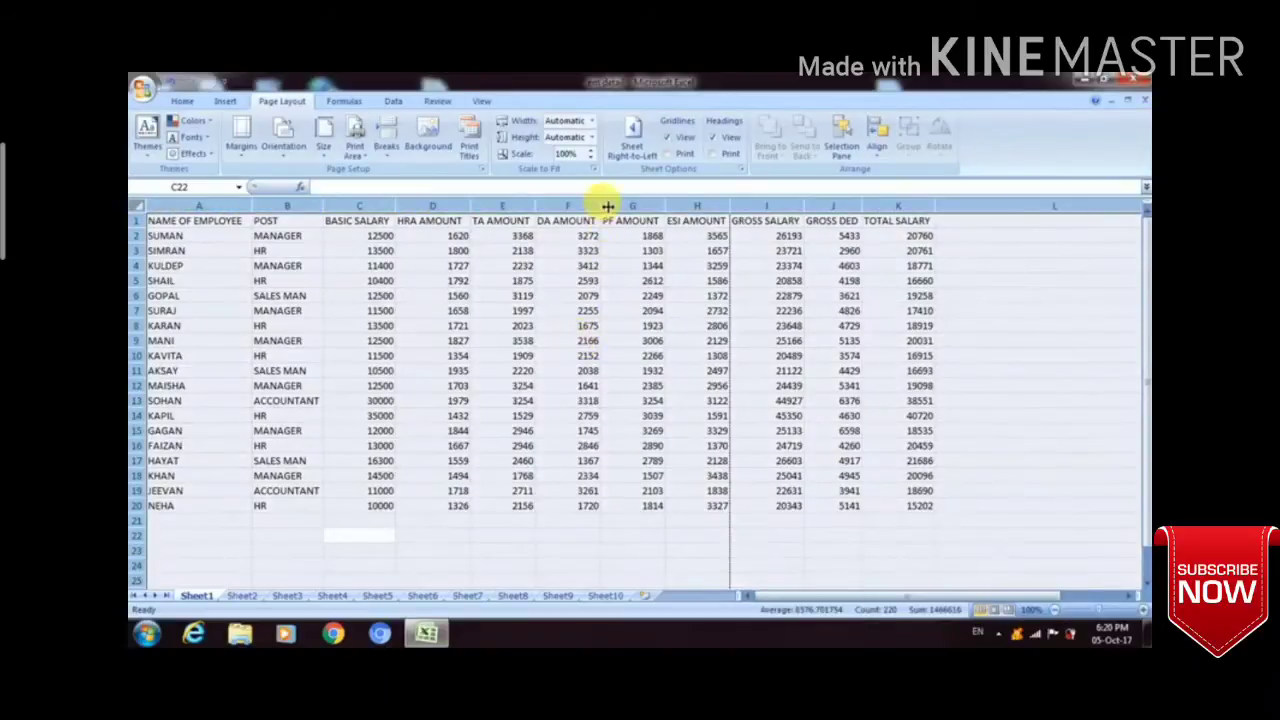
pyautogui.moveTo(607, 206); pyautogui.dragTo(603, 206)
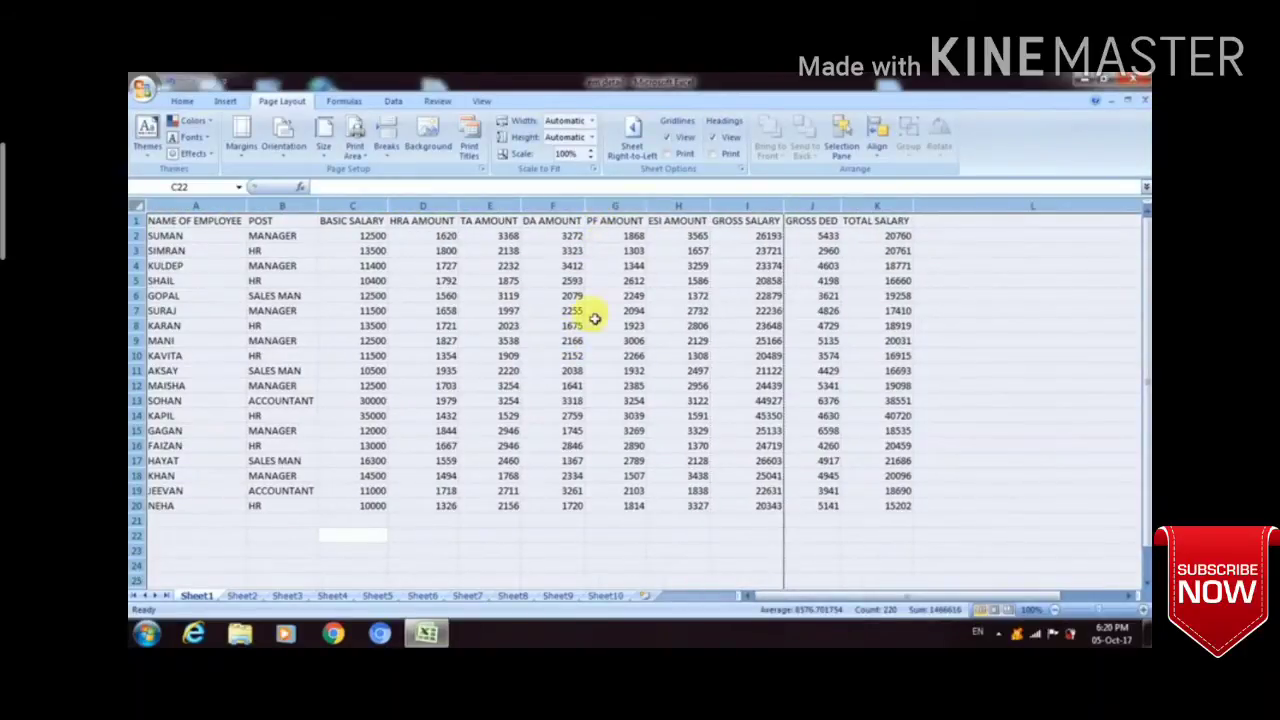
pyautogui.click(552, 538)
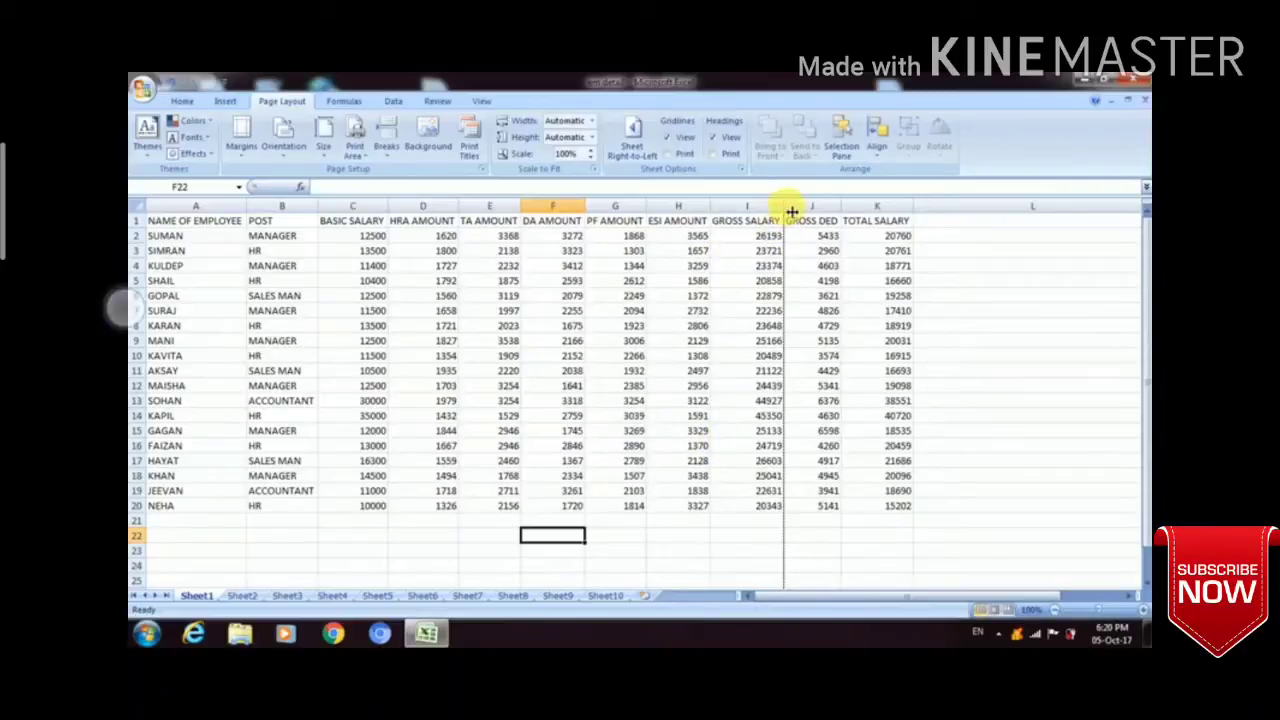
pyautogui.click(1000, 326)
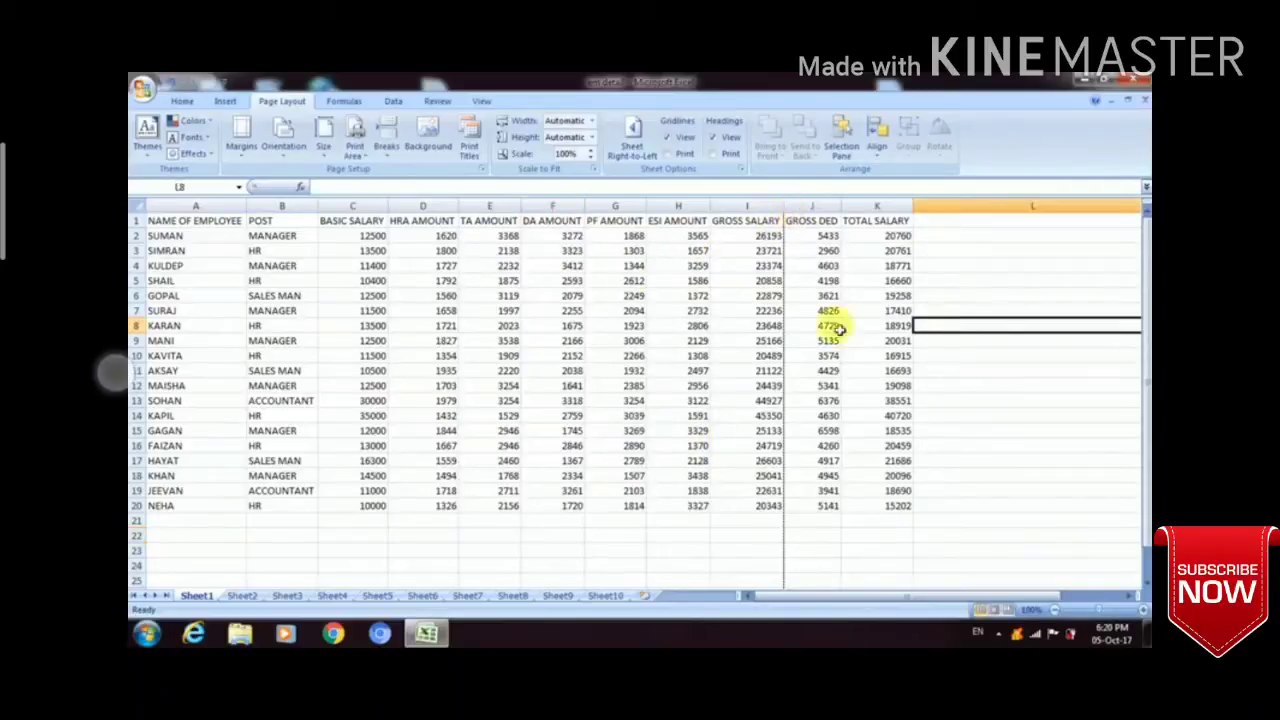
# Step: Set the salary sheet's paper size to A4 and check the TOTAL SALARY column against the page break
pyautogui.click(324, 150)
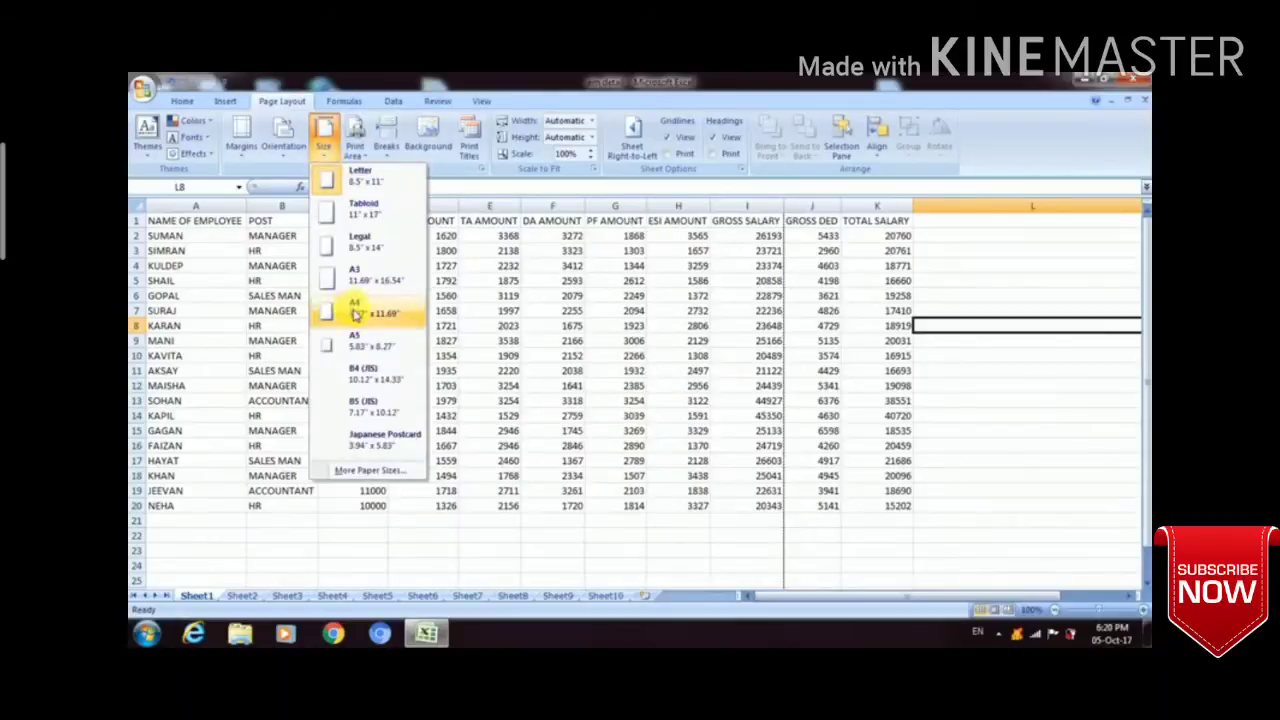
pyautogui.click(365, 313)
pyautogui.click(324, 145)
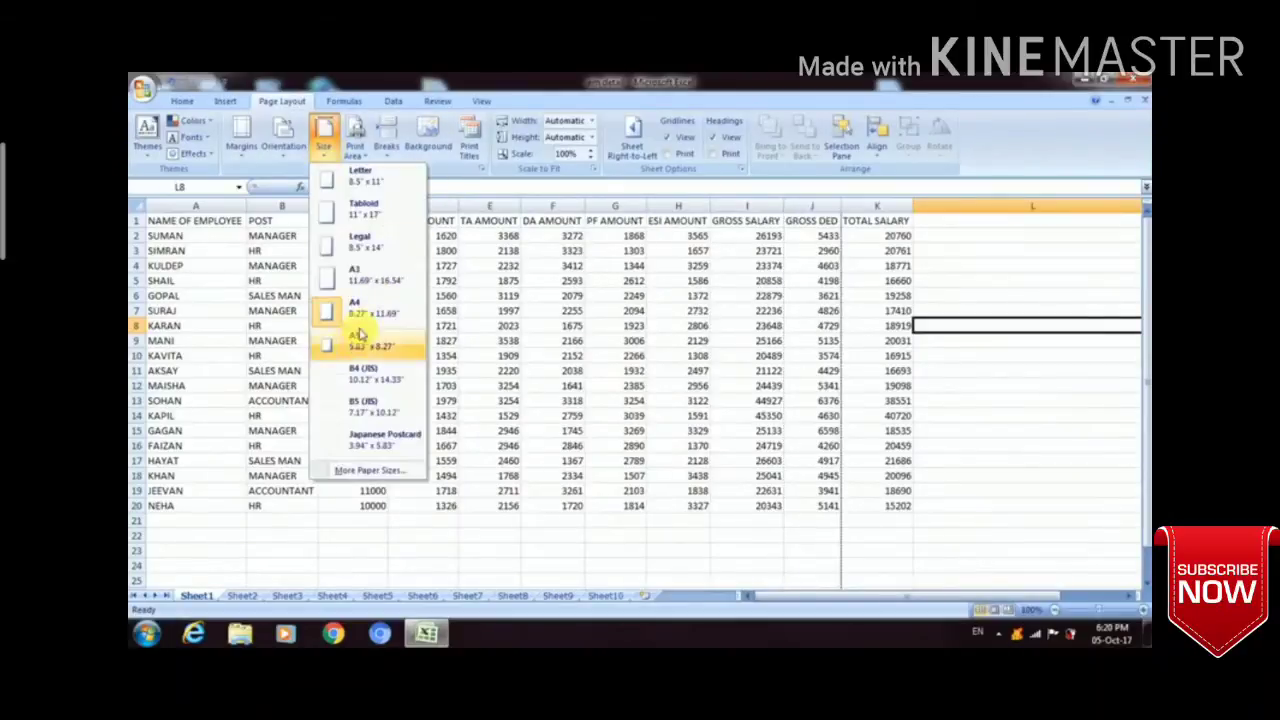
pyautogui.click(365, 313)
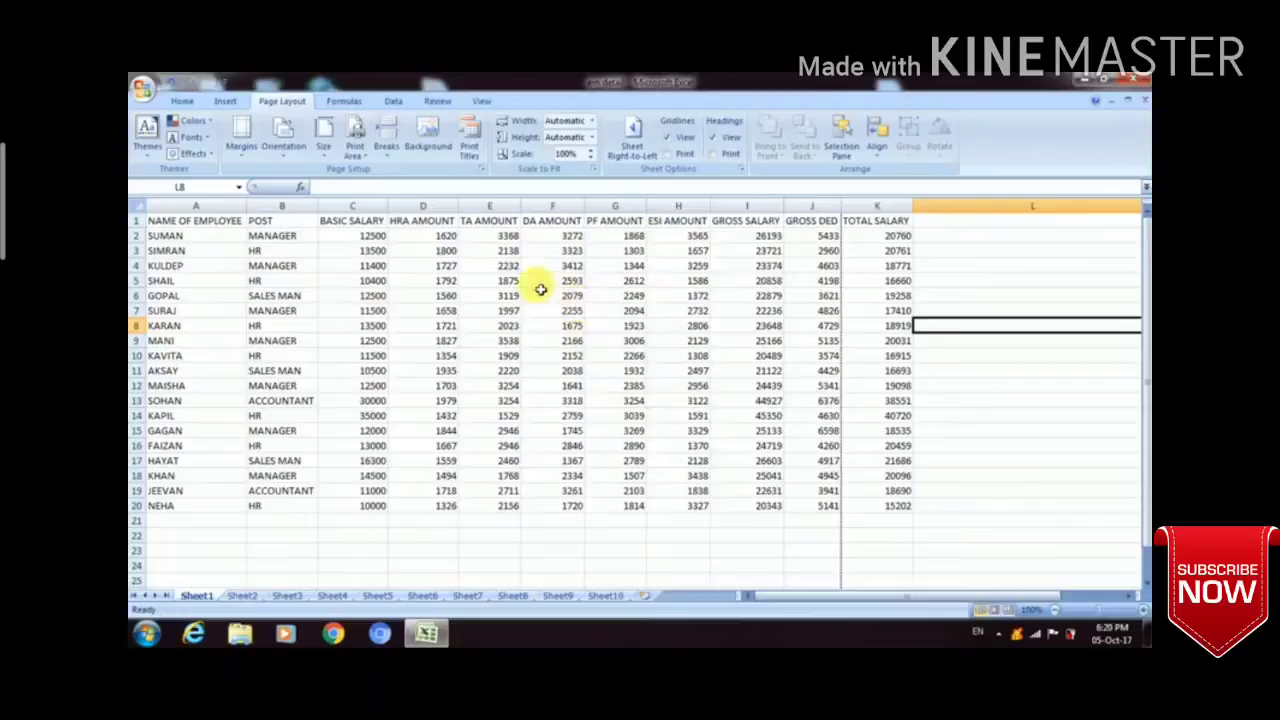
pyautogui.click(324, 150)
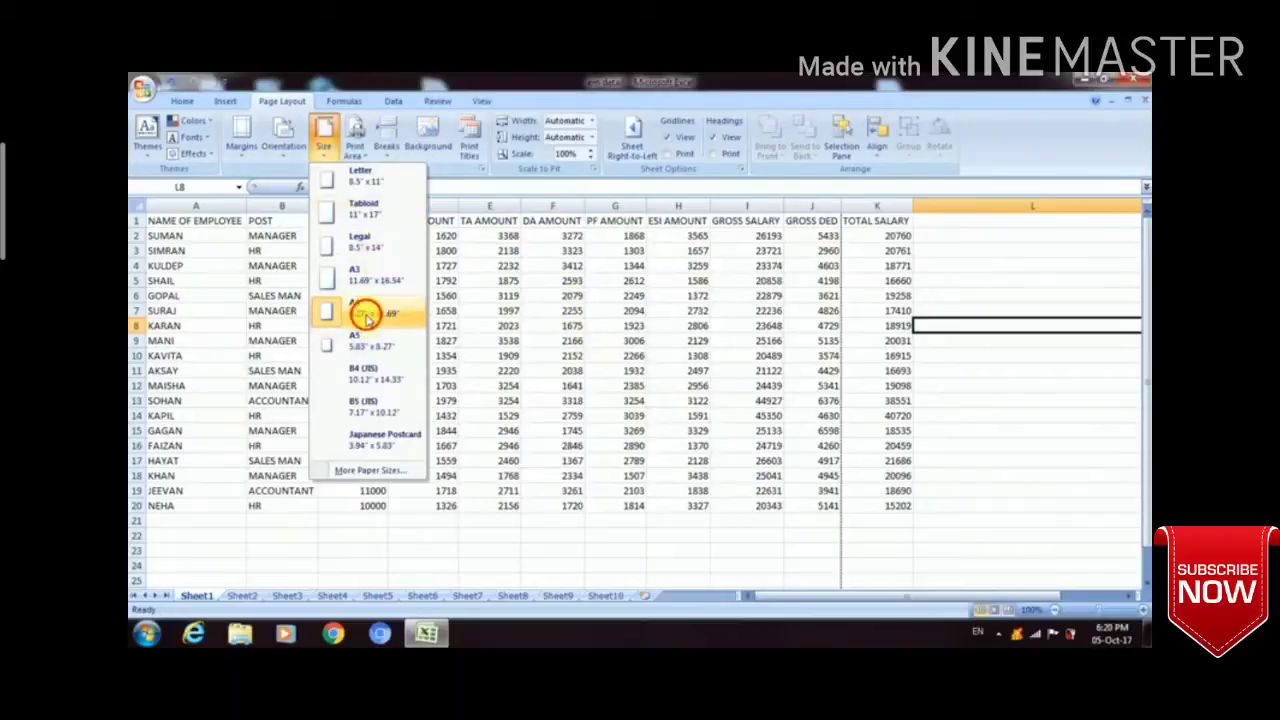
pyautogui.moveTo(680, 415); pyautogui.dragTo(680, 407)
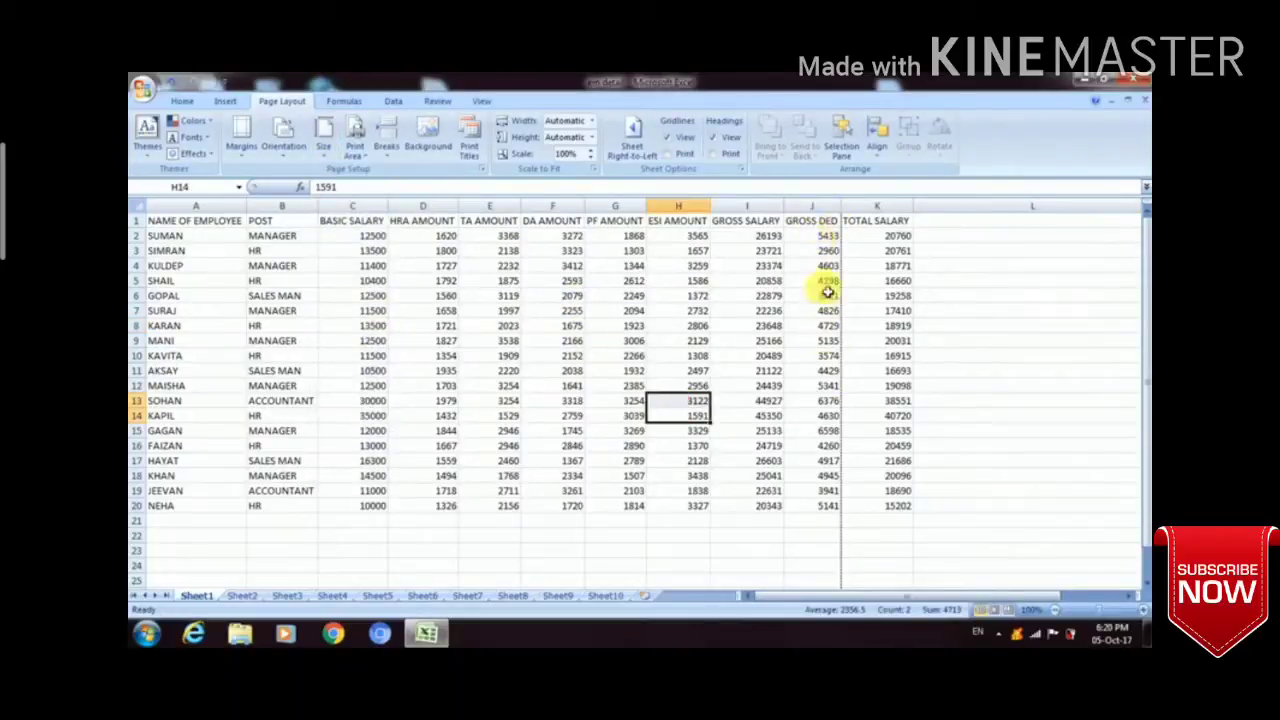
pyautogui.moveTo(886, 220); pyautogui.dragTo(871, 507)
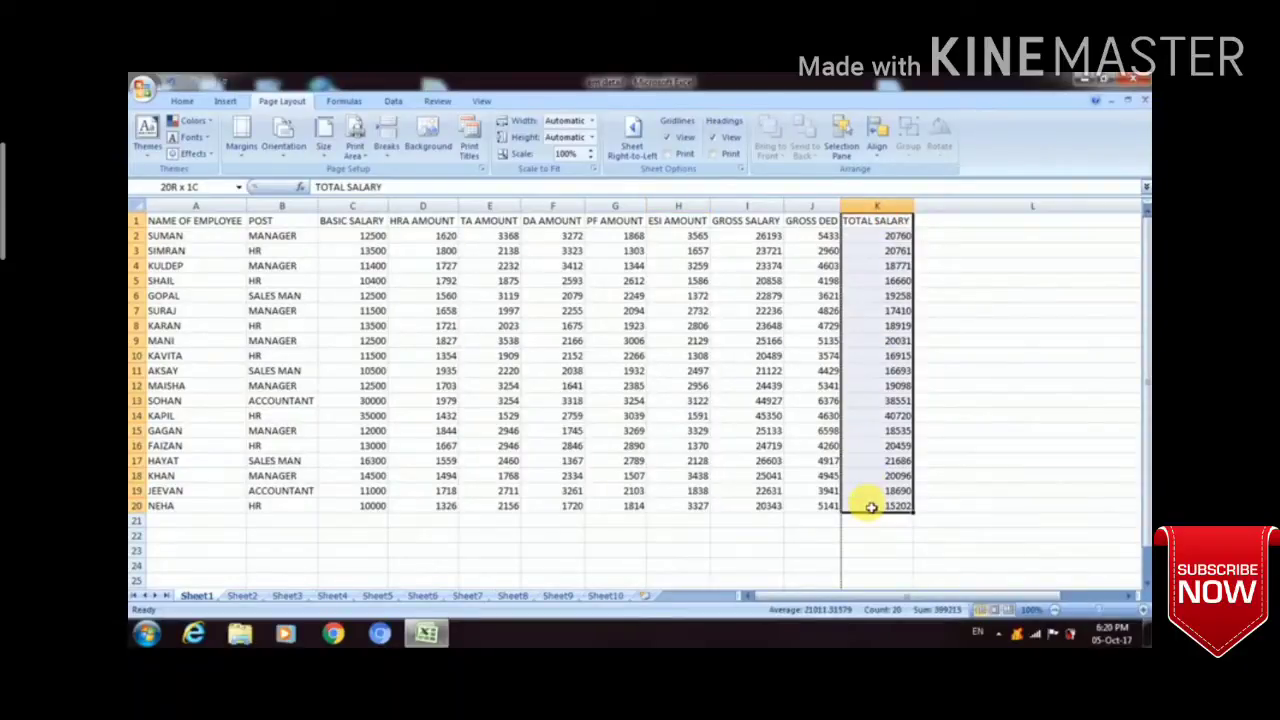
pyautogui.click(708, 538)
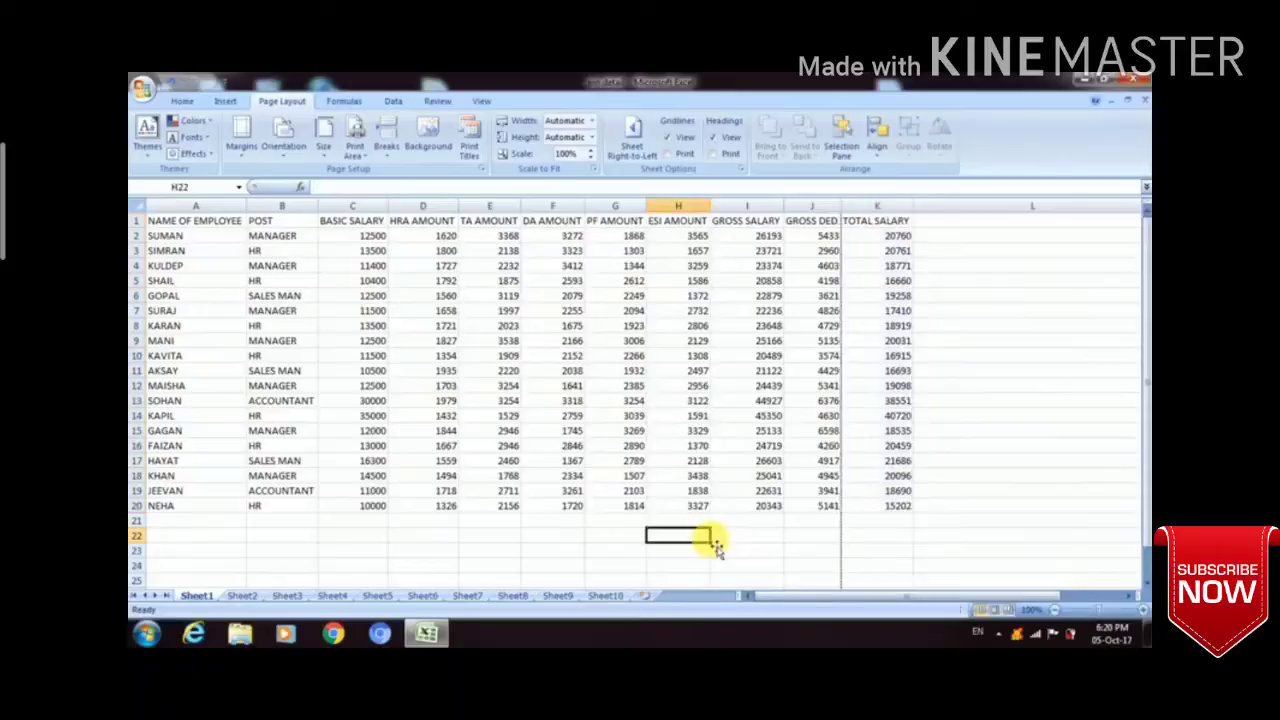
# Step: Narrow the NAME OF EMPLOYEE column to about the width of the employee names
pyautogui.click(203, 225)
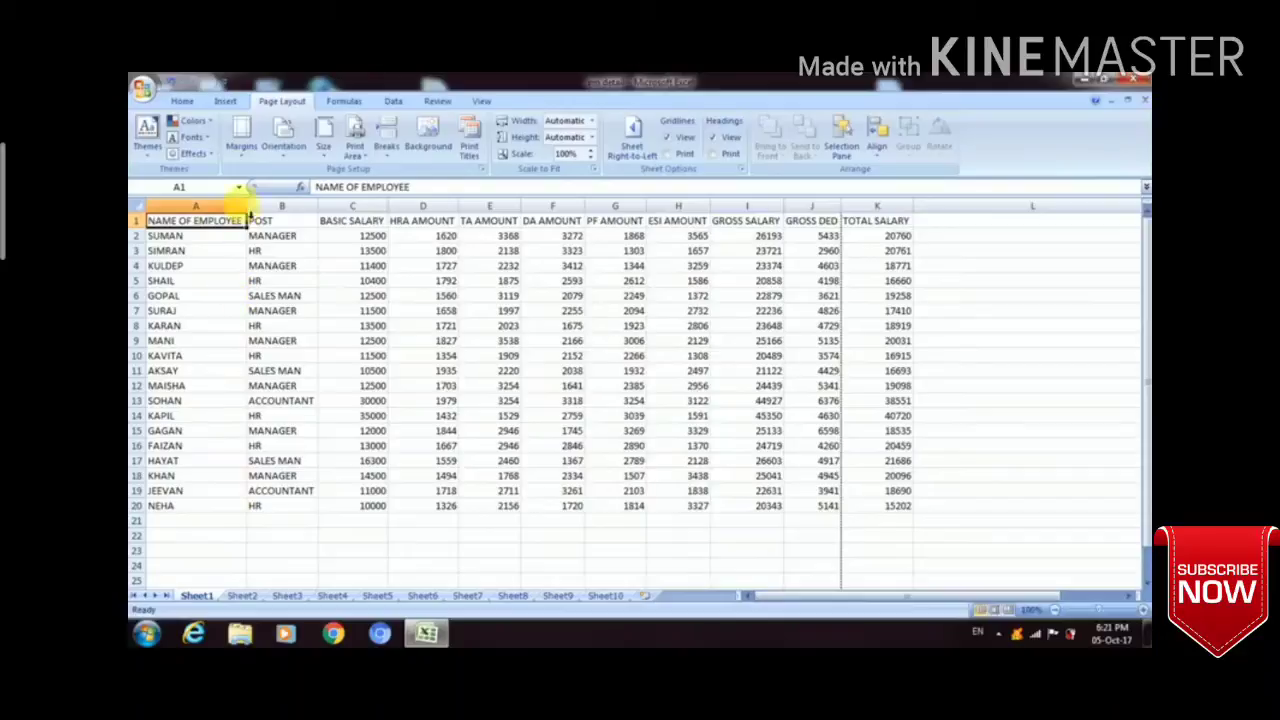
pyautogui.moveTo(254, 212); pyautogui.dragTo(205, 212)
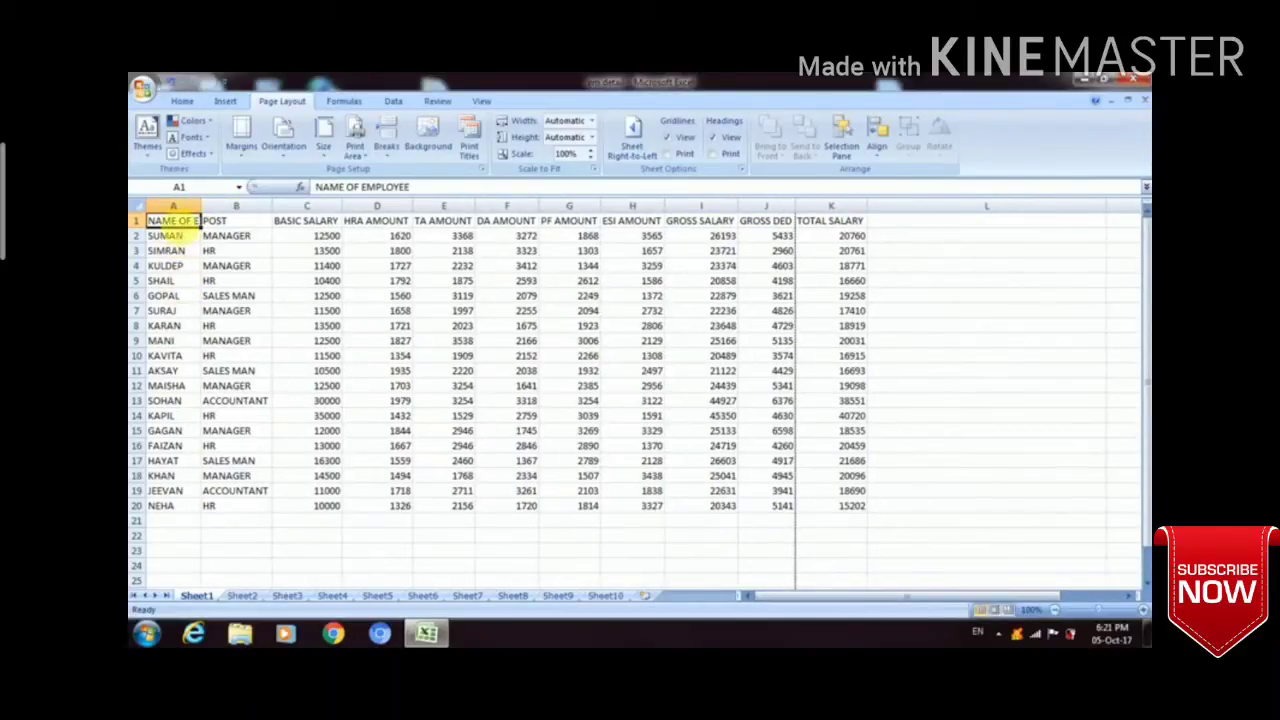